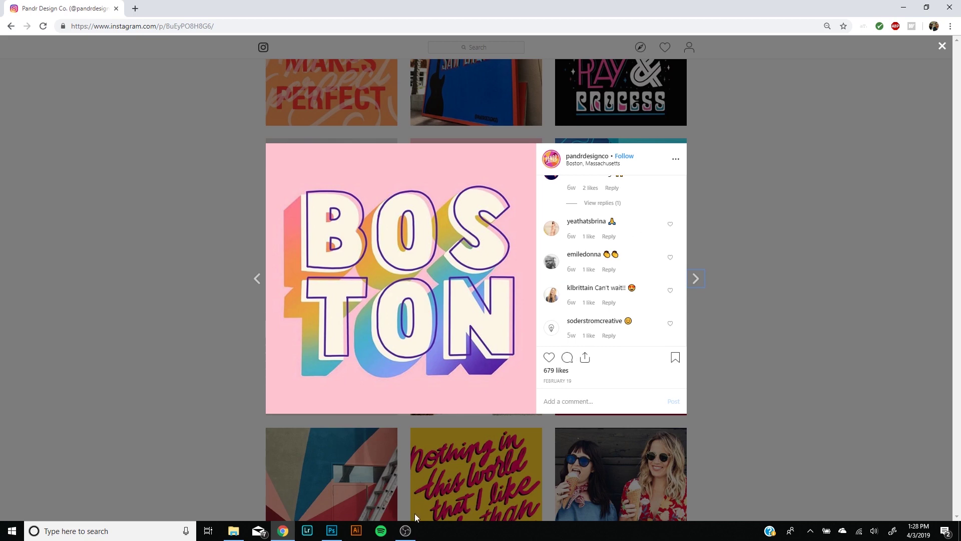
# Step: Create the blank white Untitled-1 document at 11 × 11 in and 300 ppi
pyautogui.click(334, 529)
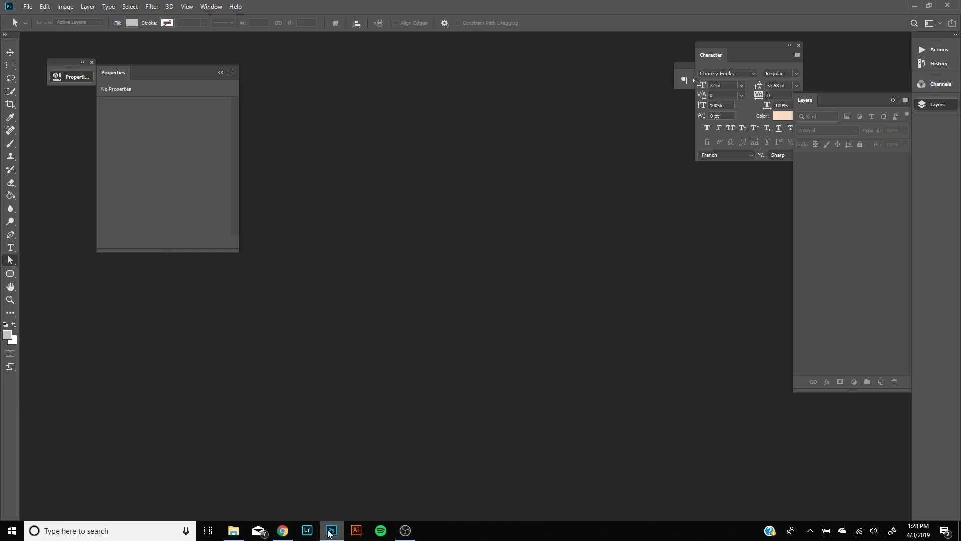
pyautogui.click(221, 73)
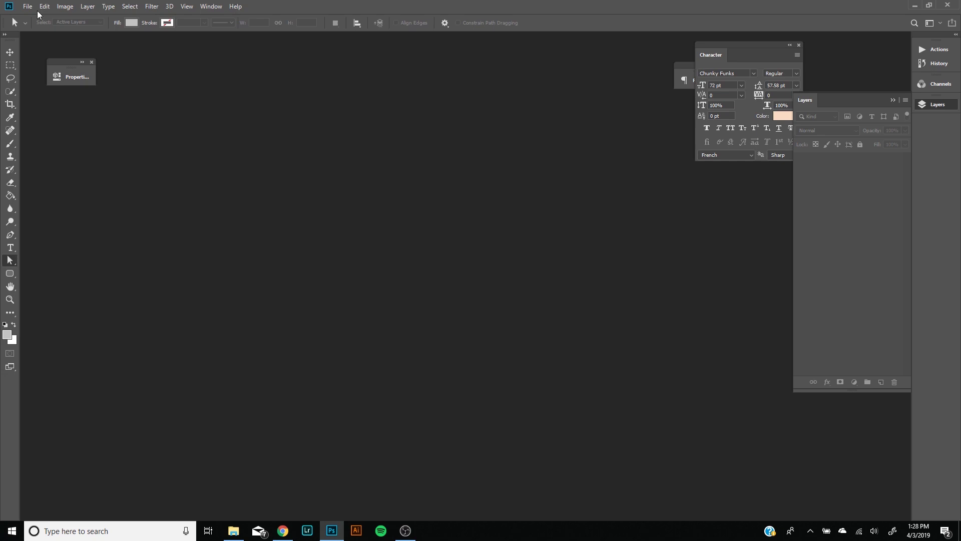
pyautogui.click(32, 8)
pyautogui.click(53, 19)
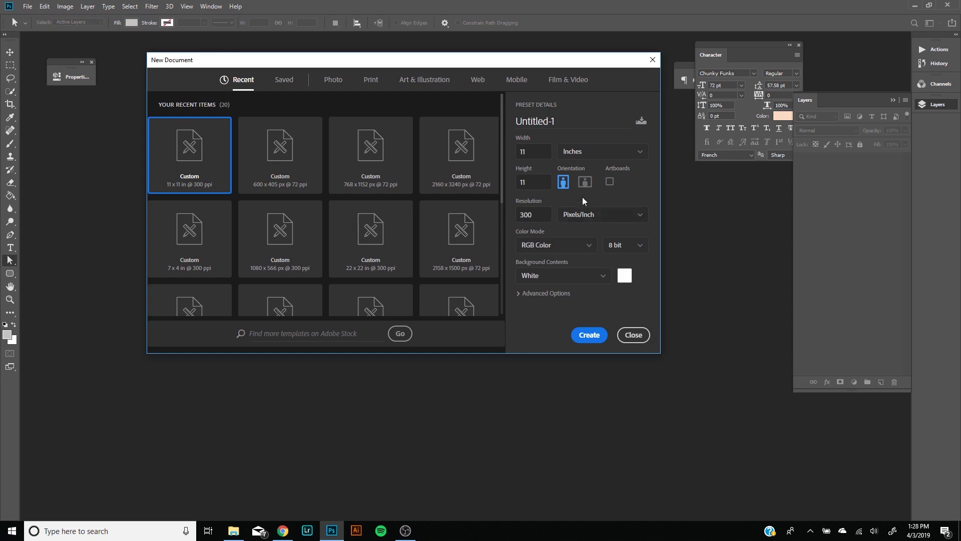
pyautogui.click(589, 335)
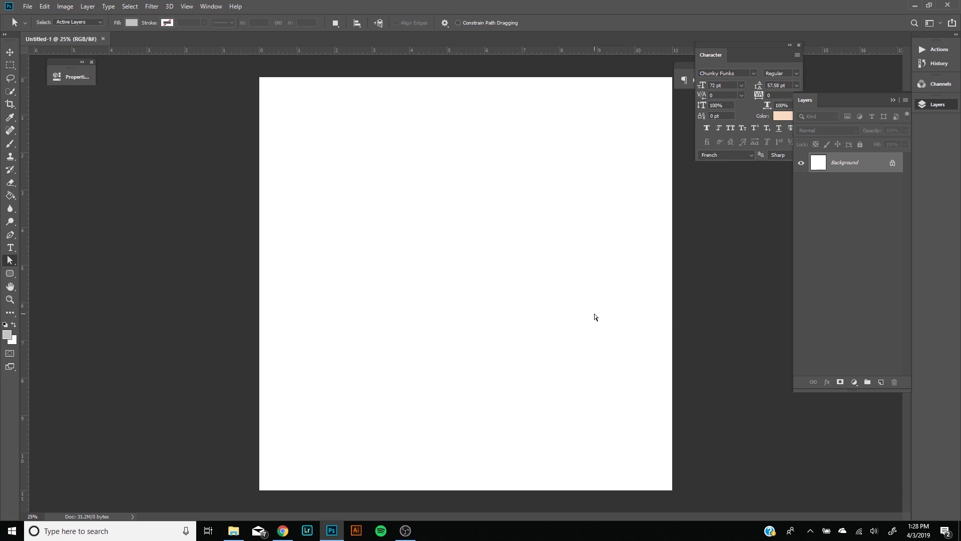
# Step: Unlock the Background into Layer 0 and add a Solid Color fill in pink ddacac
pyautogui.hotkey('ctrl', '-')
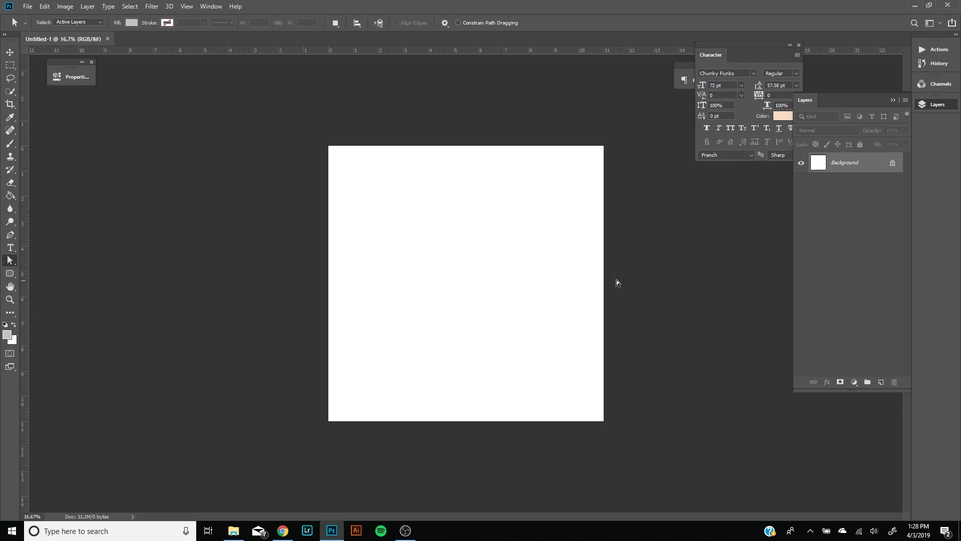
pyautogui.click(894, 163)
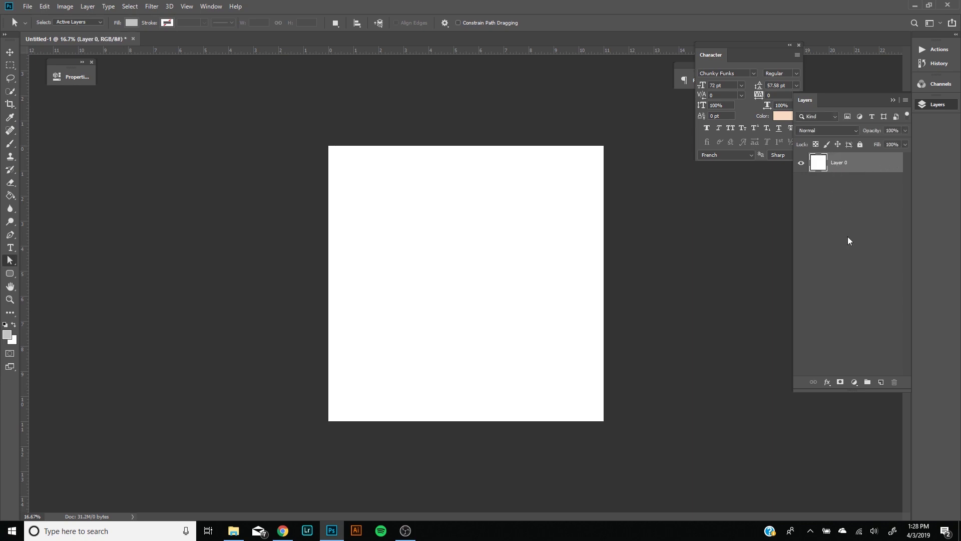
pyautogui.click(855, 383)
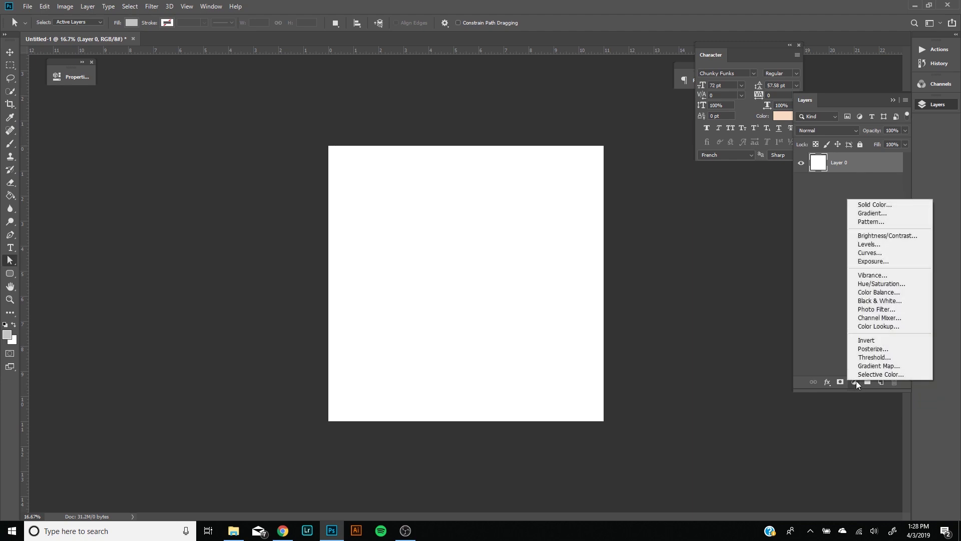
pyautogui.click(896, 204)
pyautogui.click(735, 140)
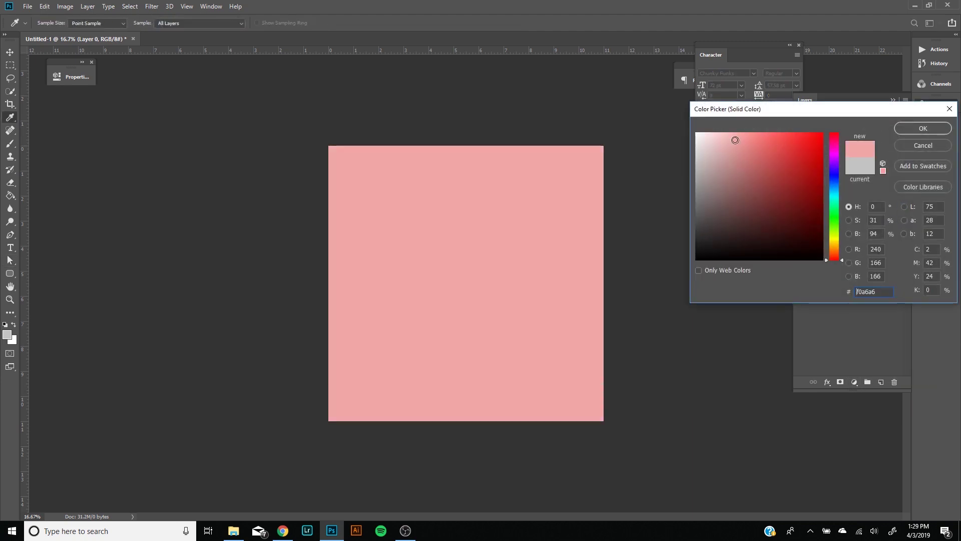
pyautogui.click(725, 149)
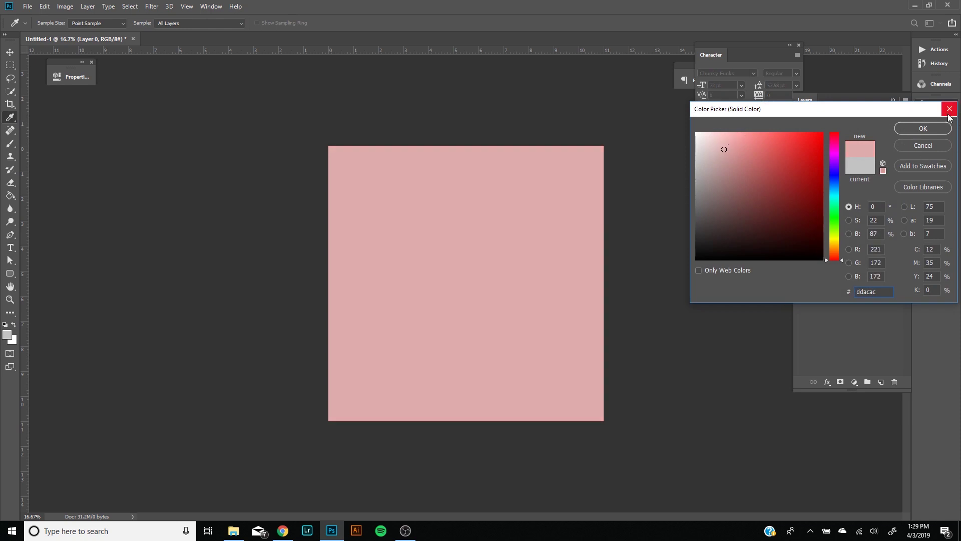
# Step: Confirm the pink fill, delete Layer 0 and add a new empty layer
pyautogui.click(942, 131)
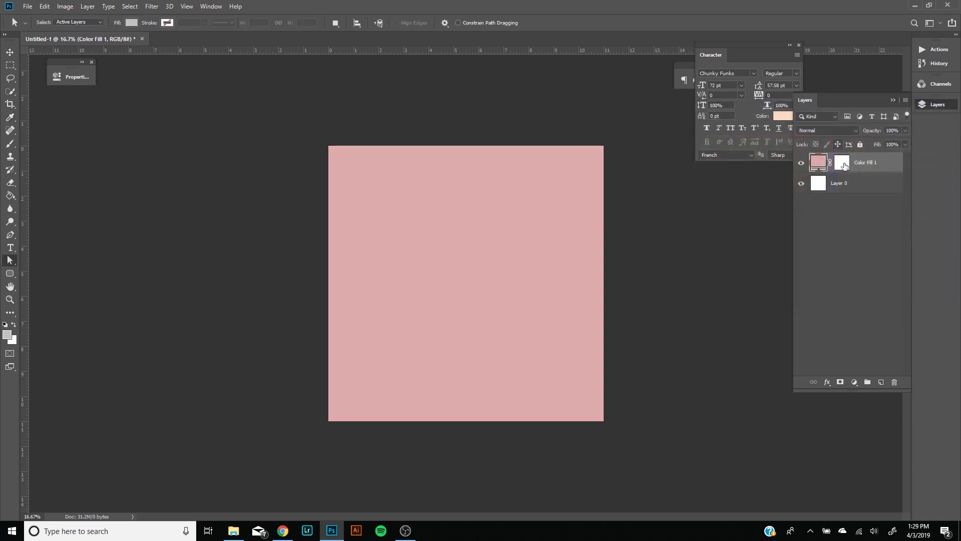
pyautogui.click(872, 191)
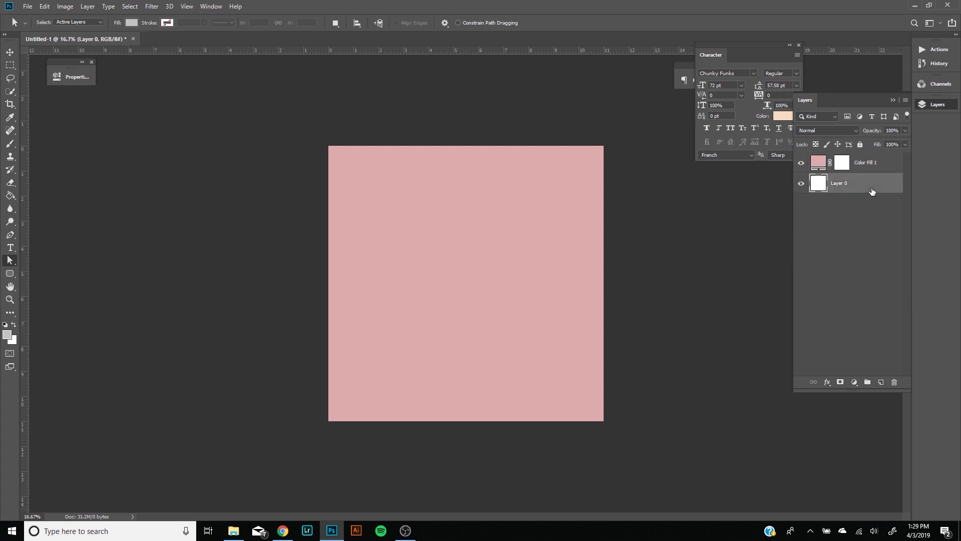
pyautogui.press('Delete')
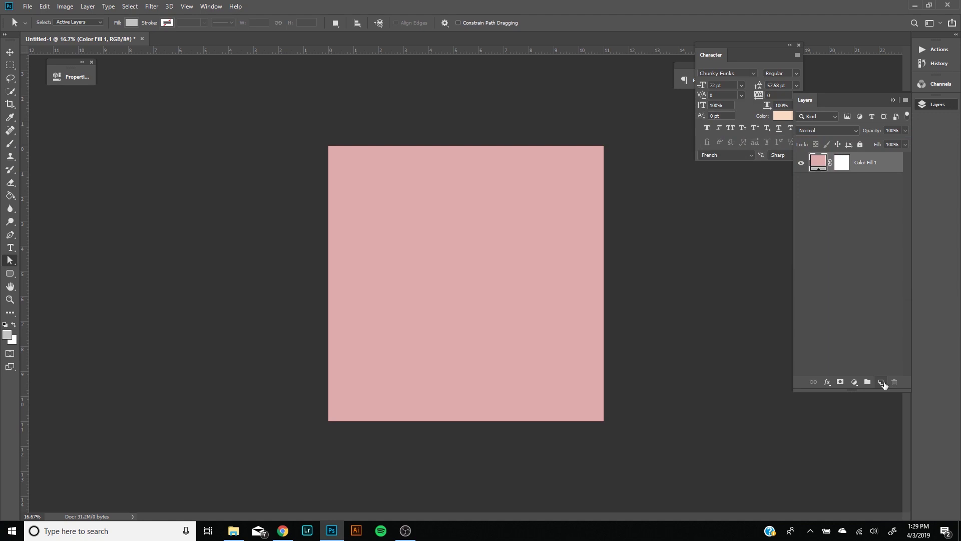
pyautogui.click(882, 382)
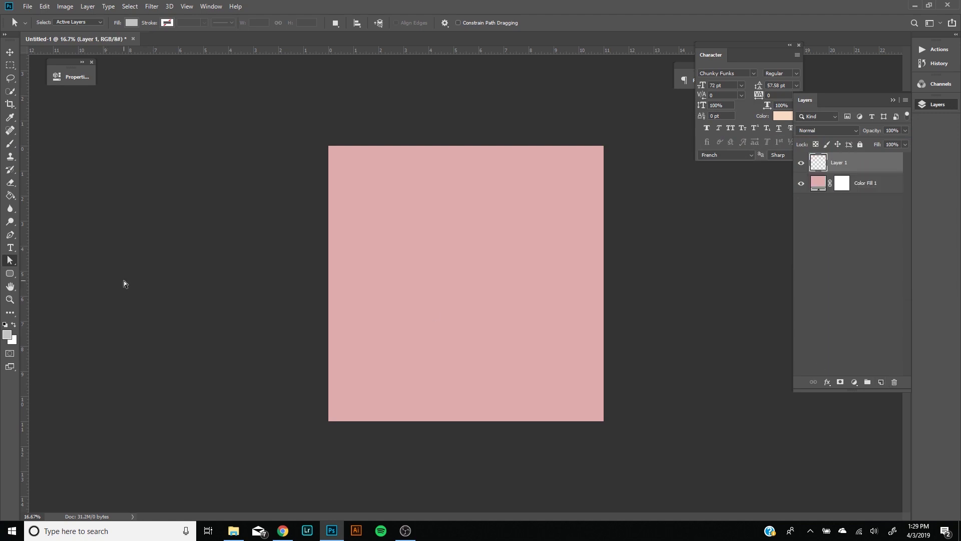
# Step: Set the Type tool's text colour to white ffffff
pyautogui.press('t')
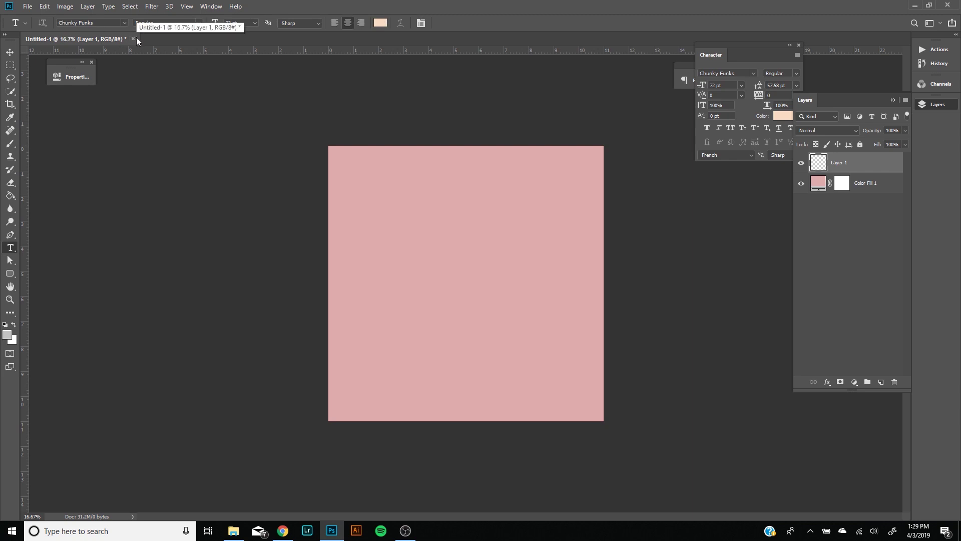
pyautogui.click(381, 24)
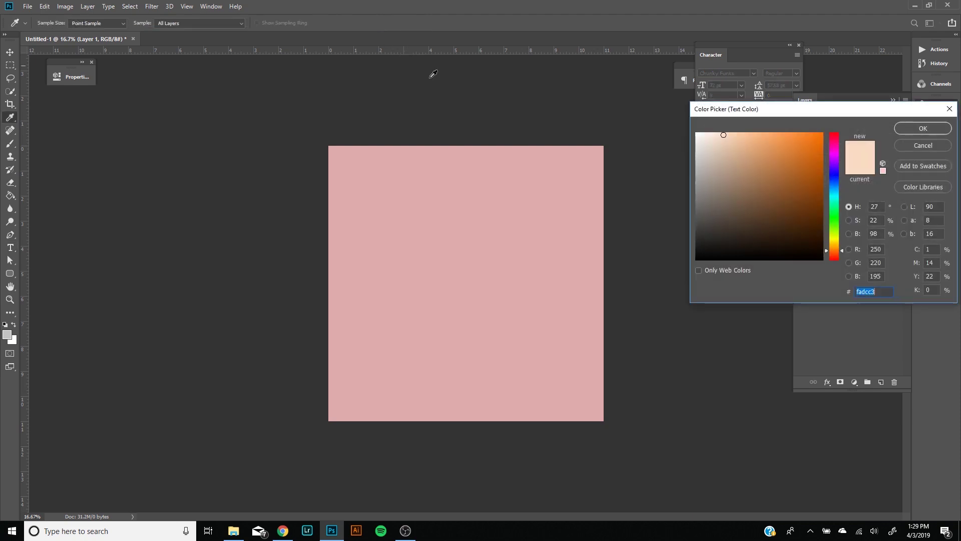
pyautogui.click(696, 133)
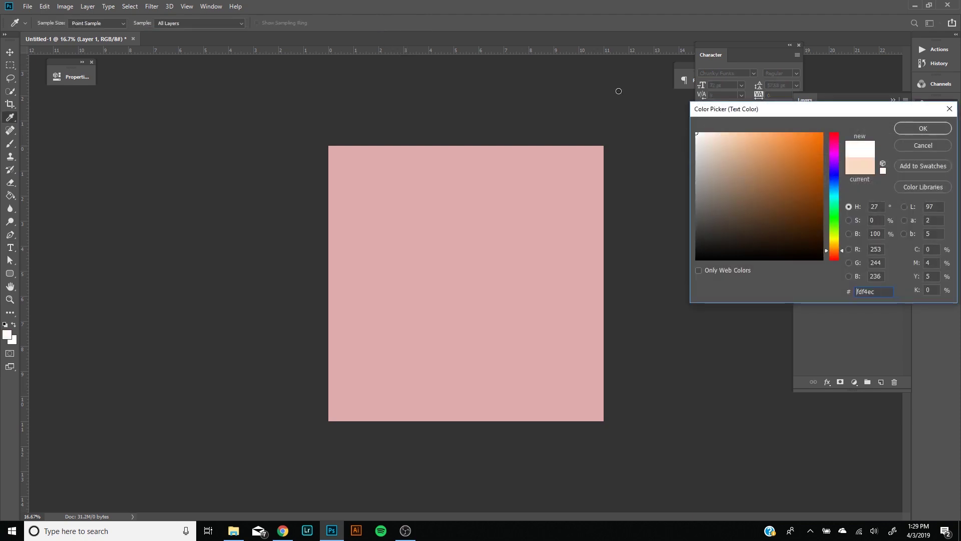
pyautogui.click(915, 134)
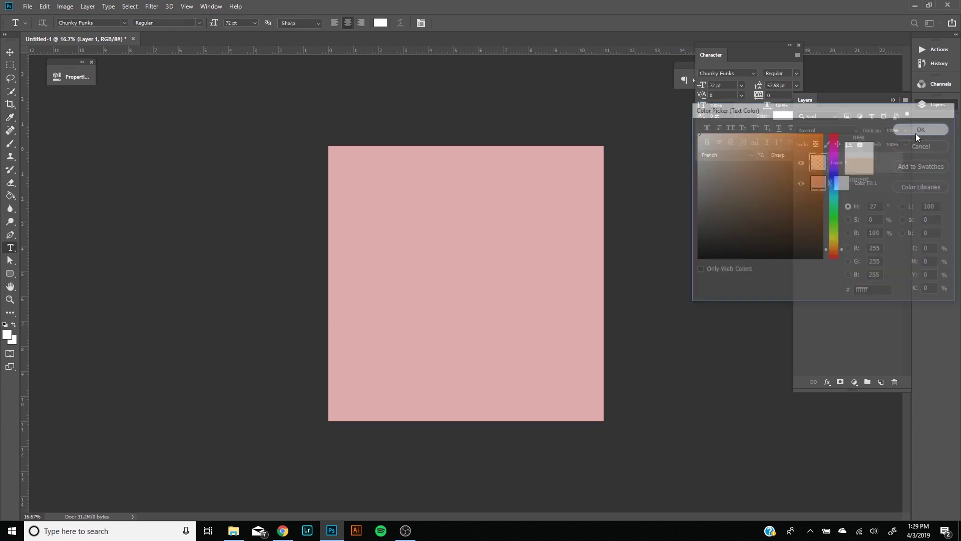
# Step: Type GOO and GLE on two lines on the canvas and commit
pyautogui.click(424, 244)
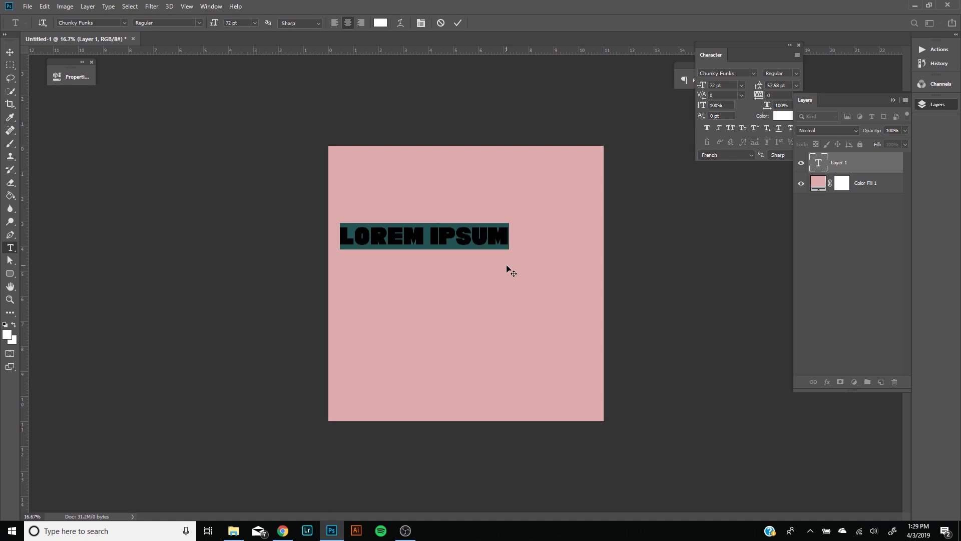
pyautogui.write('G')
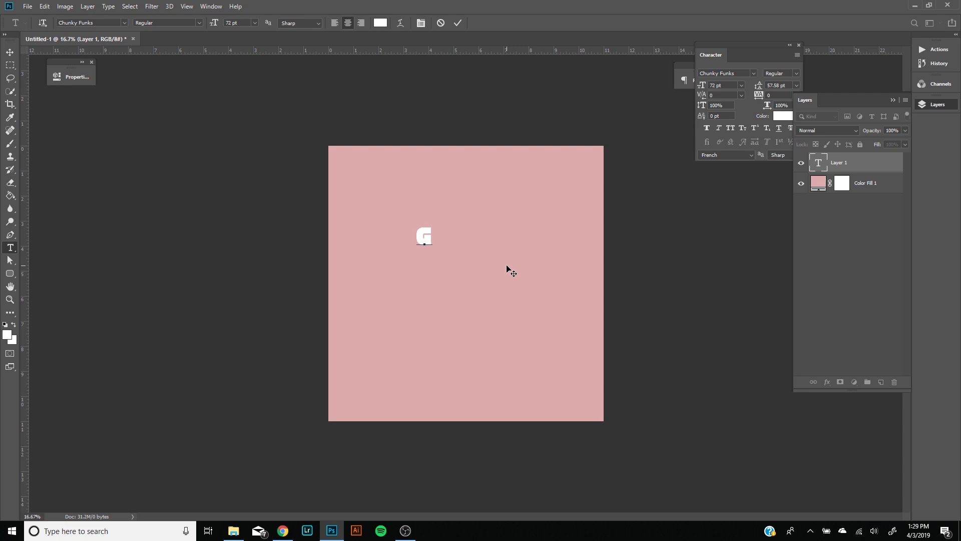
pyautogui.write('OO')
pyautogui.press('Return')
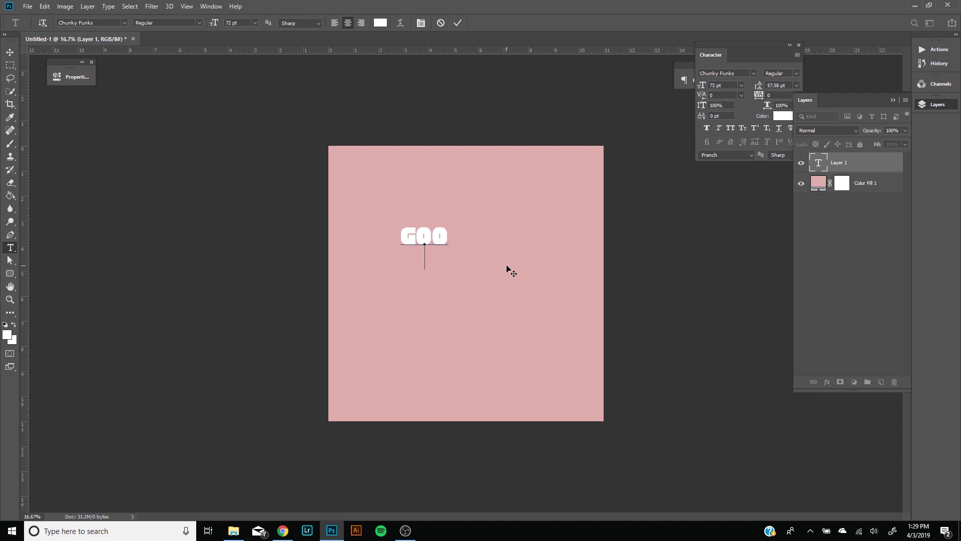
pyautogui.write('GLE')
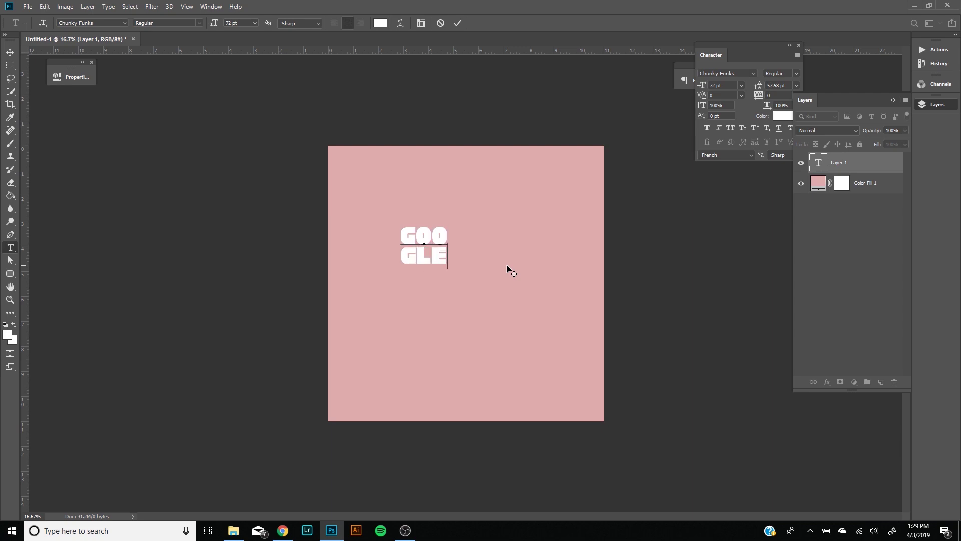
pyautogui.click(13, 263)
# Step: Scale the text up to about 339% and centre it on the canvas
pyautogui.hotkey('ctrl', 't')
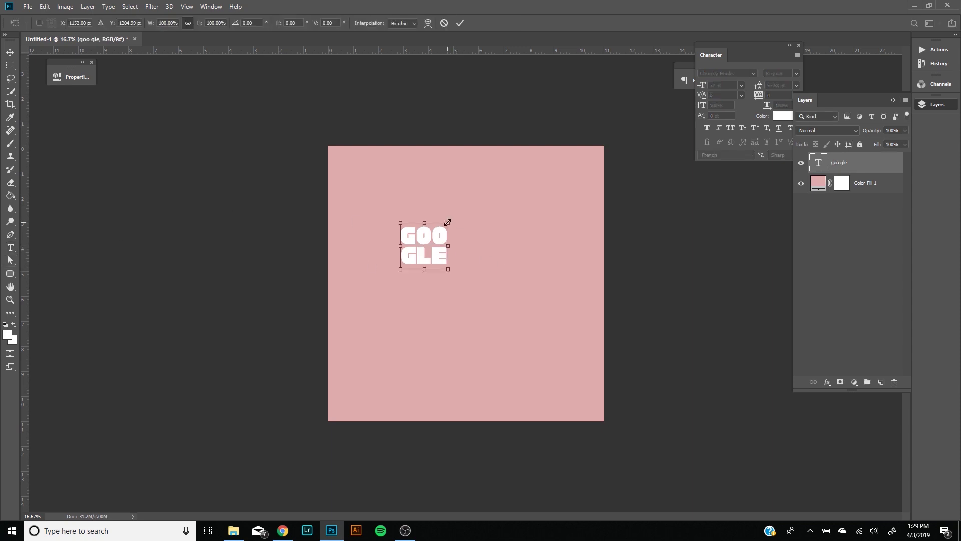
pyautogui.moveTo(449, 224); pyautogui.dragTo(567, 182)
pyautogui.moveTo(496, 253); pyautogui.dragTo(491, 316)
pyautogui.moveTo(531, 220); pyautogui.dragTo(564, 192)
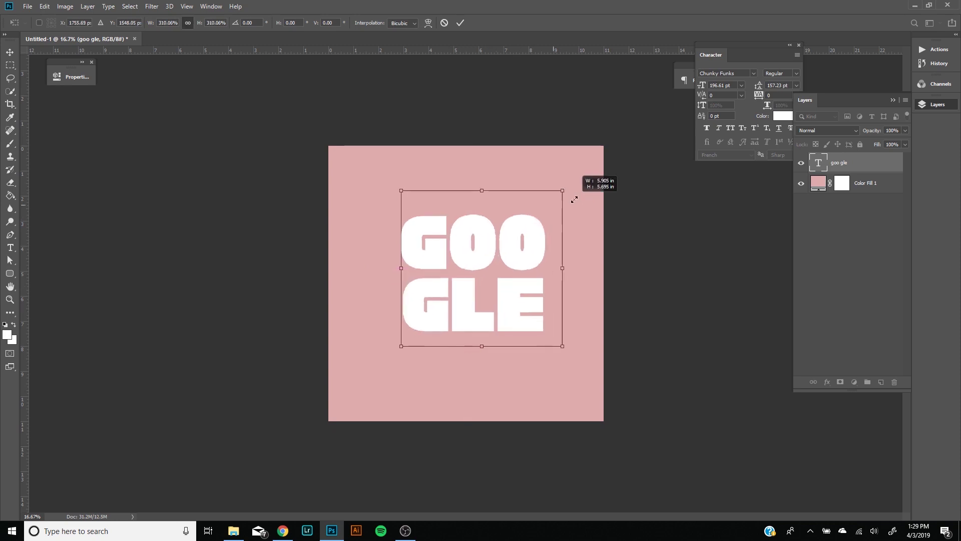
pyautogui.moveTo(518, 244); pyautogui.dragTo(503, 259)
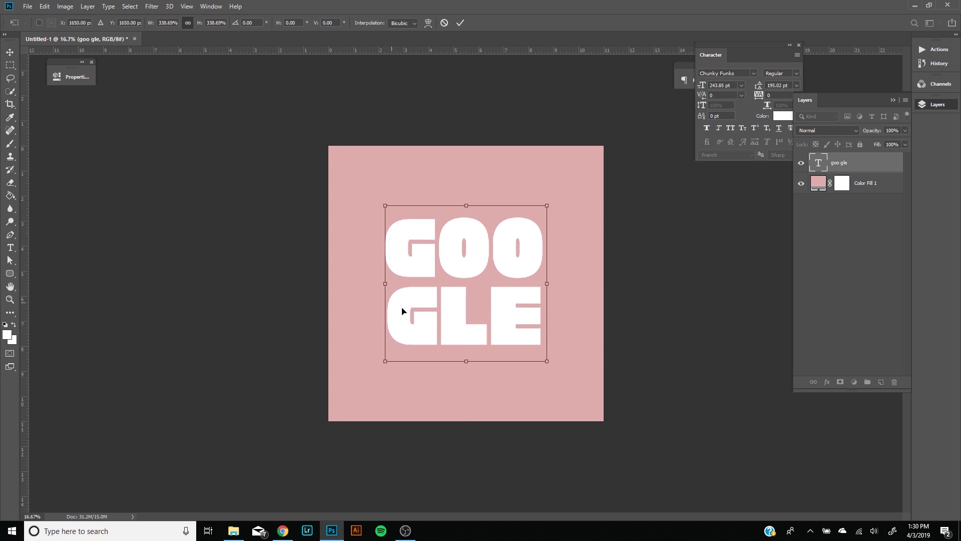
pyautogui.press('a')
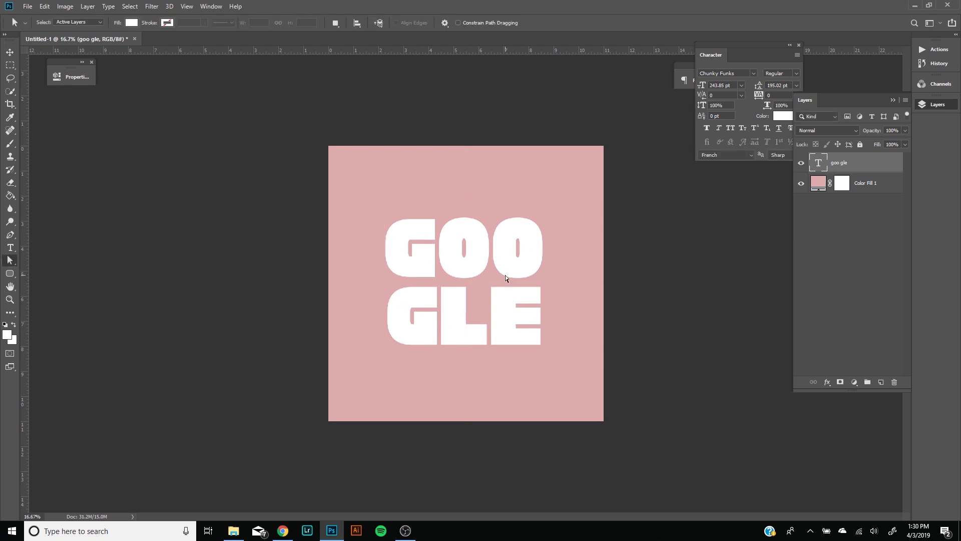
# Step: Select the GOO GLE text and dock the Character panel beside the canvas
pyautogui.press('t')
pyautogui.moveTo(537, 302); pyautogui.dragTo(398, 234)
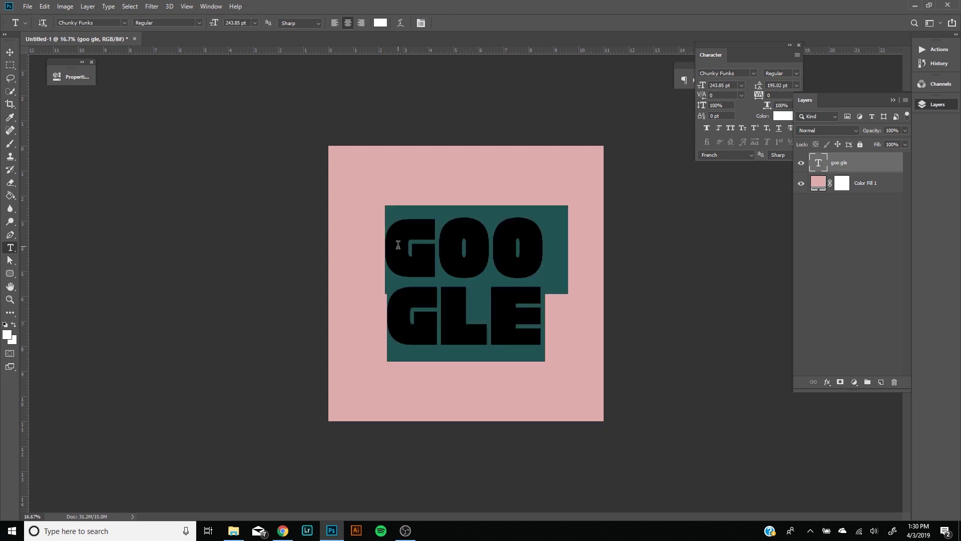
pyautogui.click(421, 24)
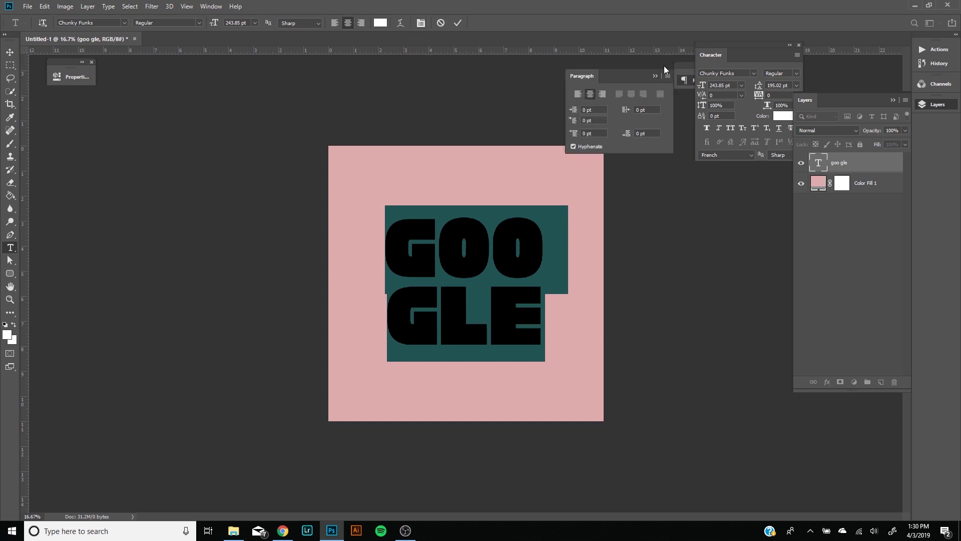
pyautogui.click(201, 5)
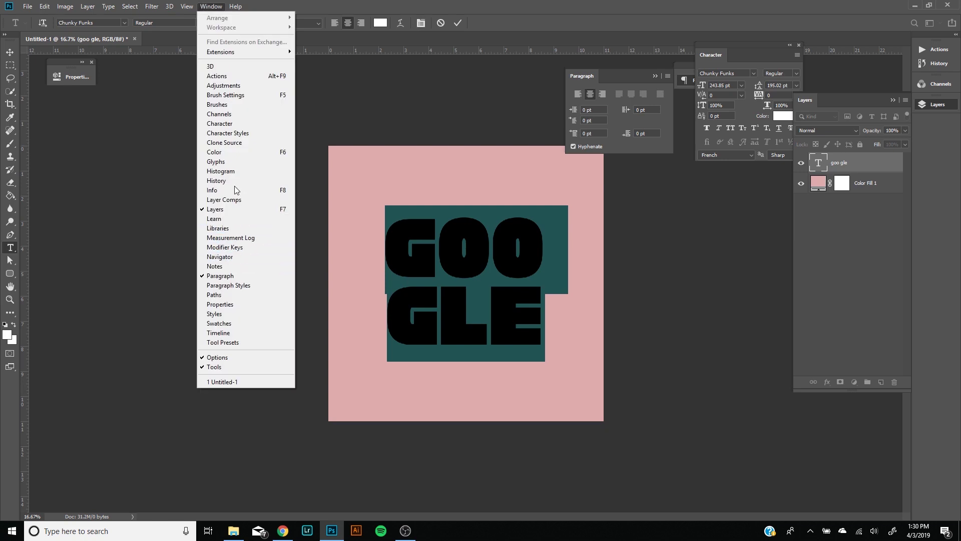
pyautogui.click(230, 123)
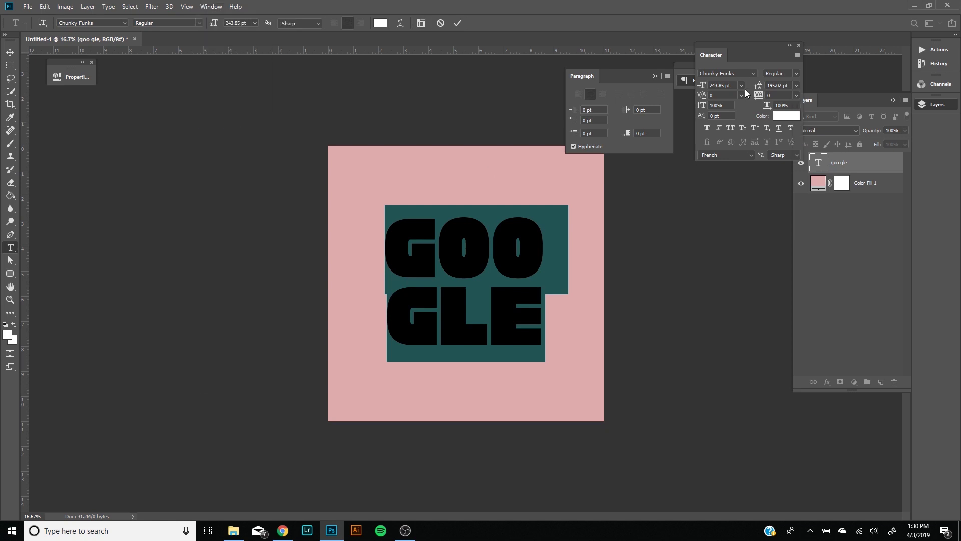
pyautogui.moveTo(710, 56); pyautogui.dragTo(176, 125)
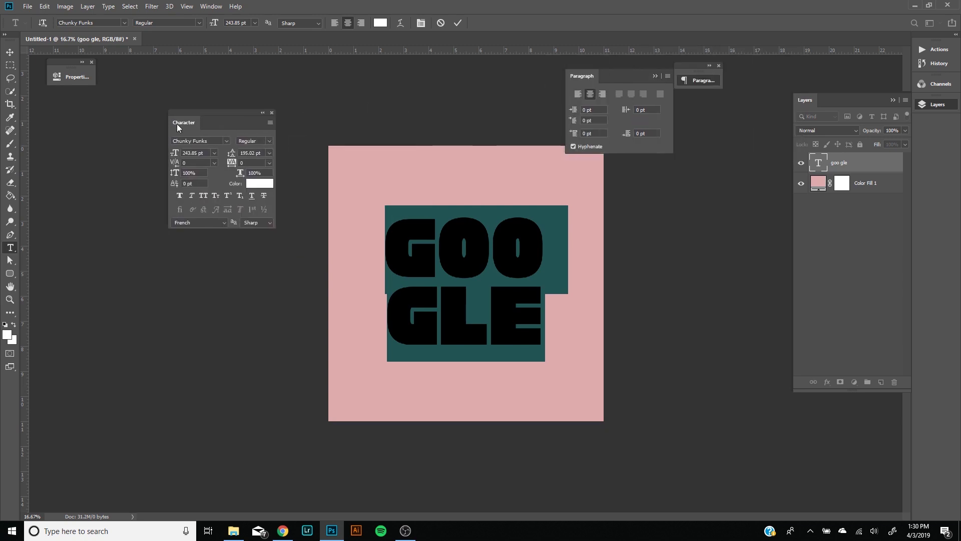
# Step: Set the letter tracking to 100 and commit the text
pyautogui.click(270, 162)
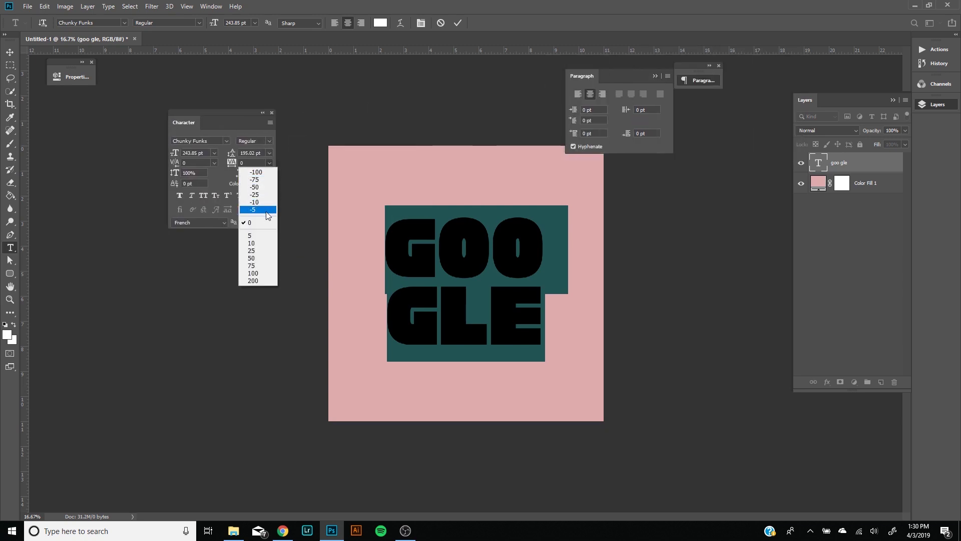
pyautogui.click(271, 163)
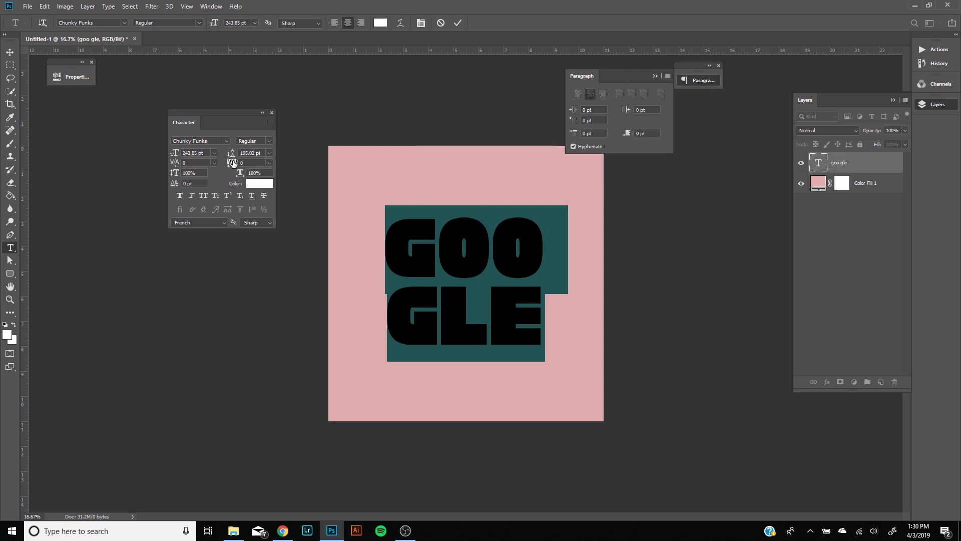
pyautogui.click(273, 169)
pyautogui.click(270, 274)
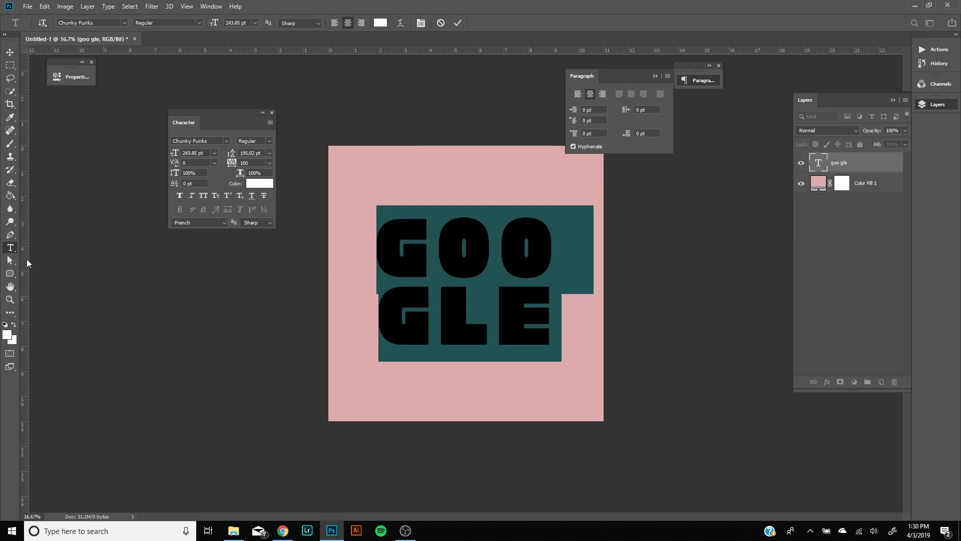
pyautogui.click(9, 261)
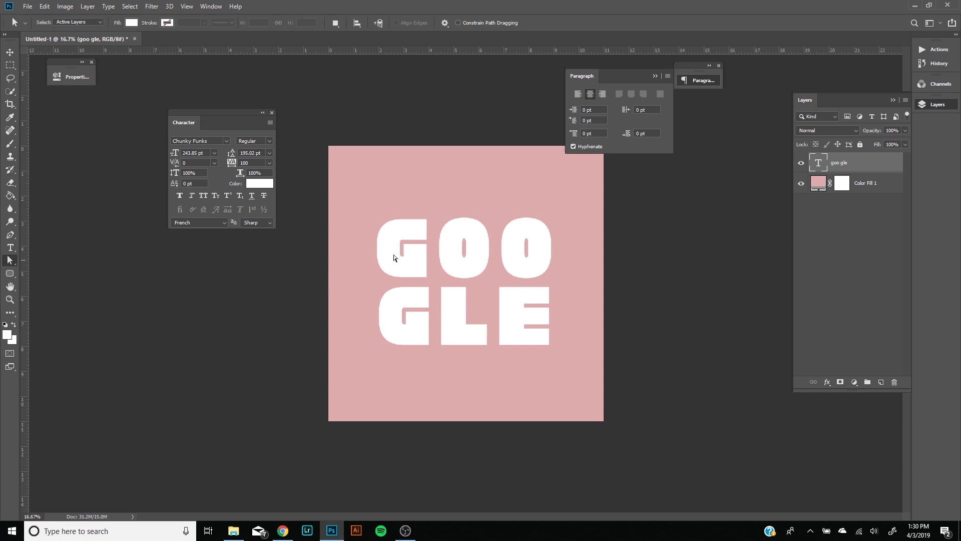
# Step: Duplicate the goo gle layer as a new layer named 3d
pyautogui.rightClick(864, 162)
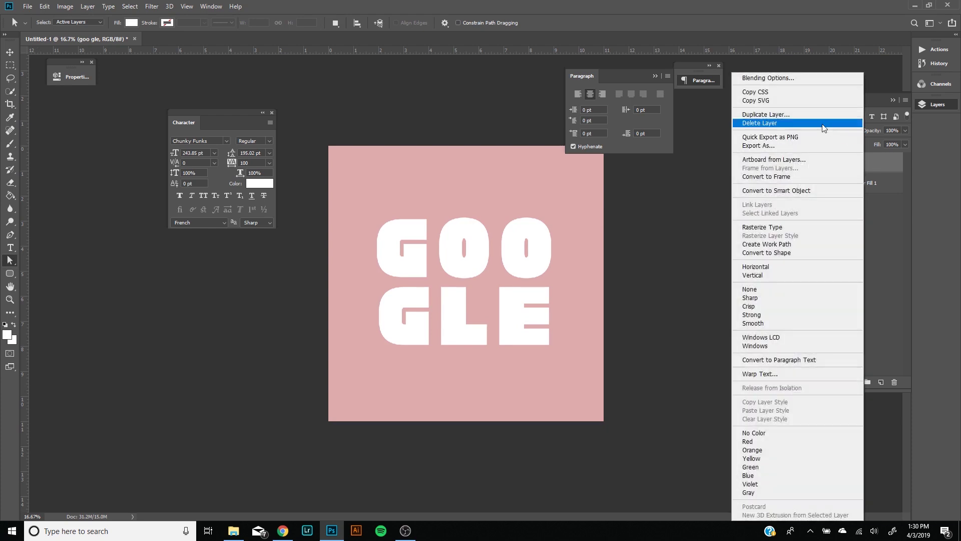
pyautogui.click(804, 115)
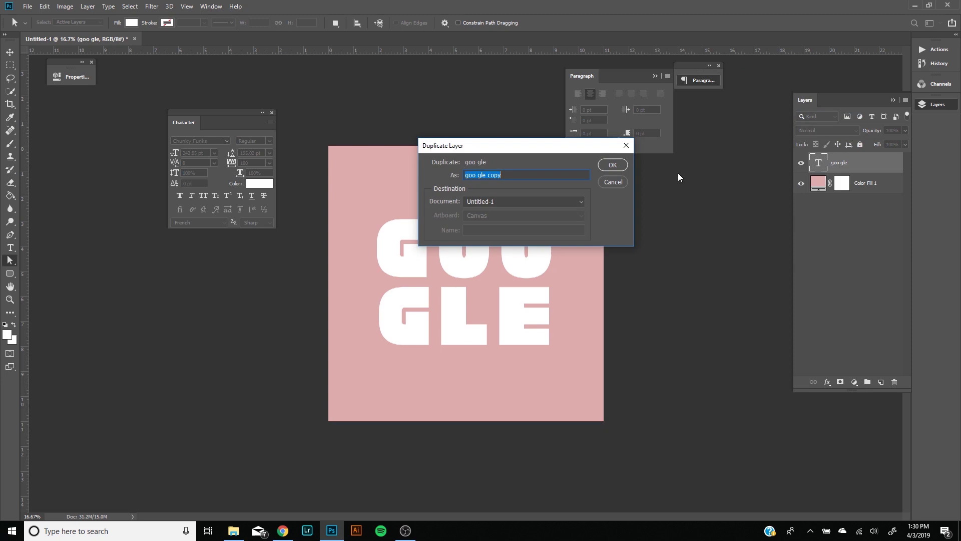
pyautogui.write('3d')
pyautogui.press('Return')
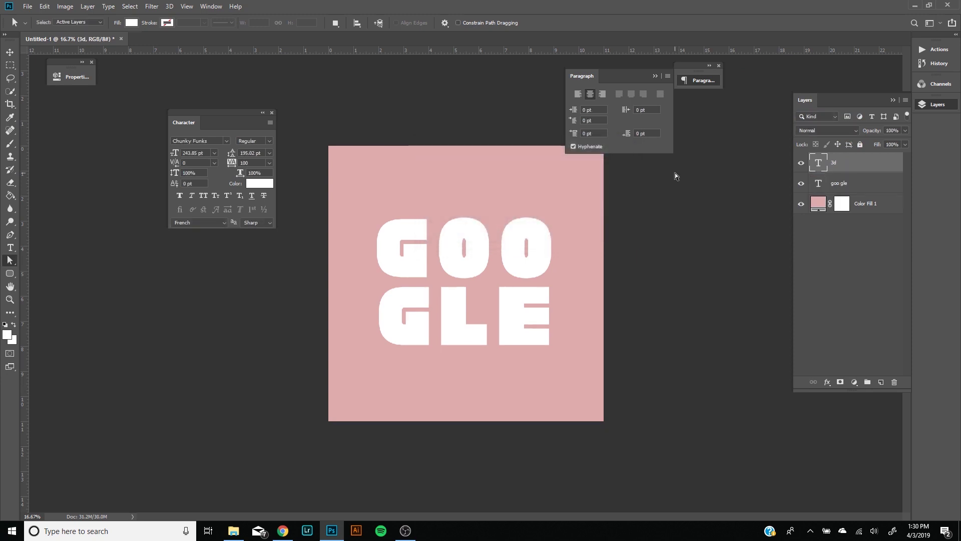
# Step: Undo an extra goo gle copy and select the 3d layer
pyautogui.click(857, 181)
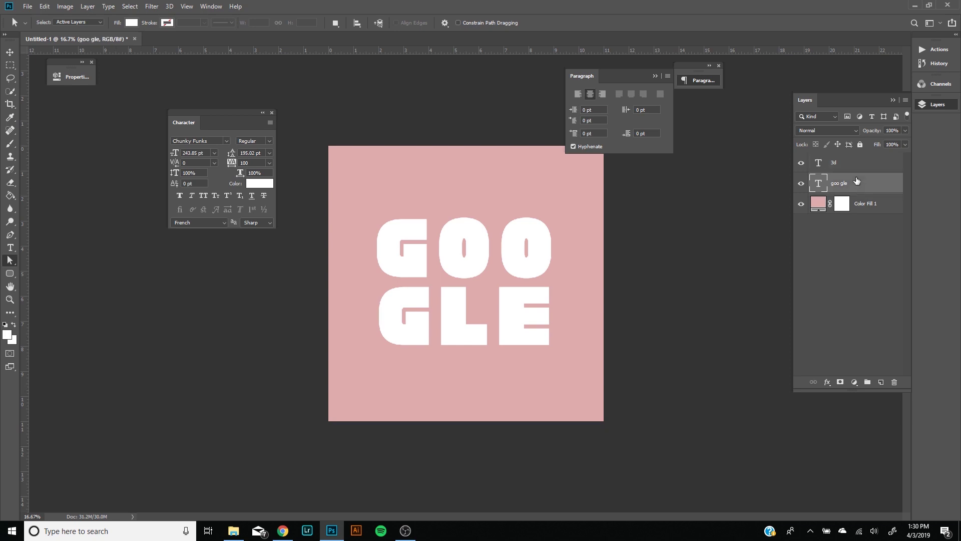
pyautogui.hotkey('ctrl', 'j')
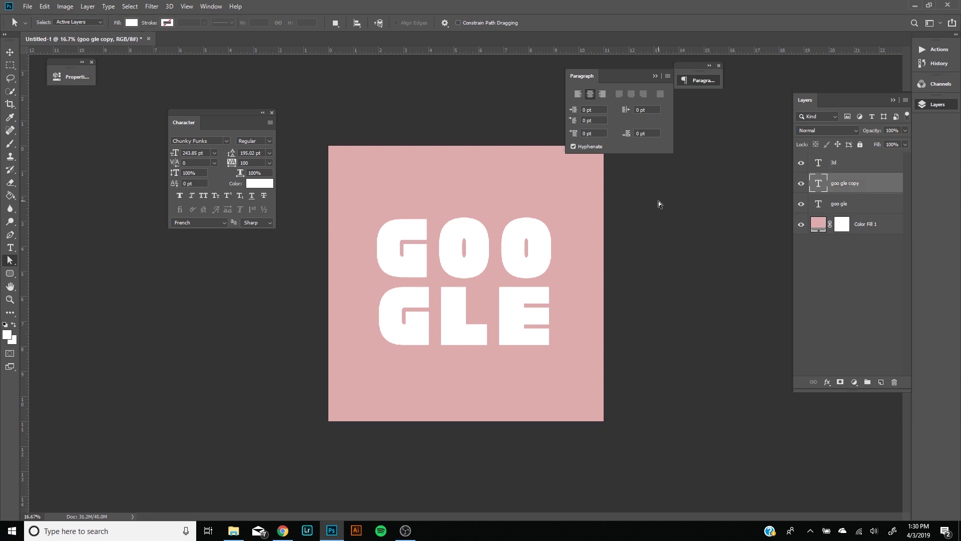
pyautogui.hotkey('ctrl', 'z')
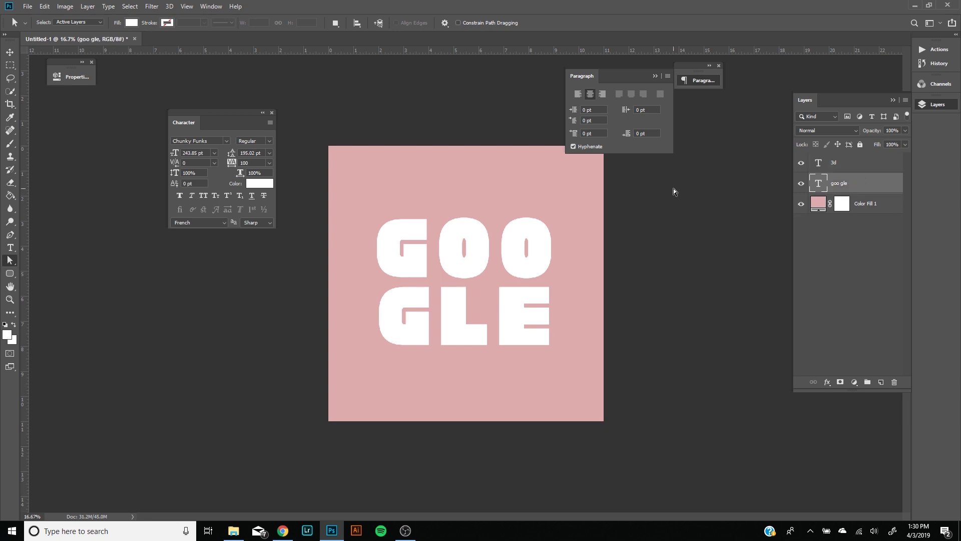
pyautogui.click(851, 163)
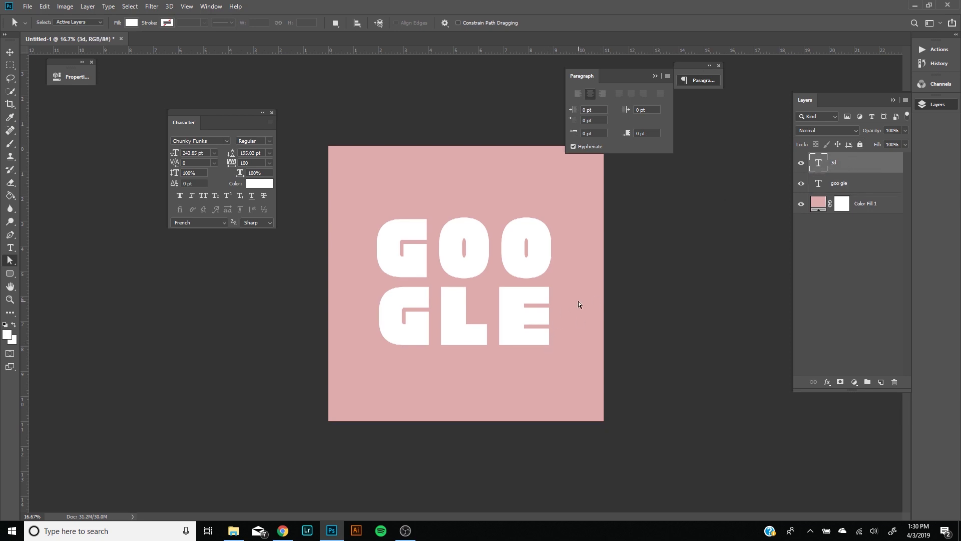
# Step: Colour the 3d layer's text red ff0000 and move it below goo gle
pyautogui.press('t')
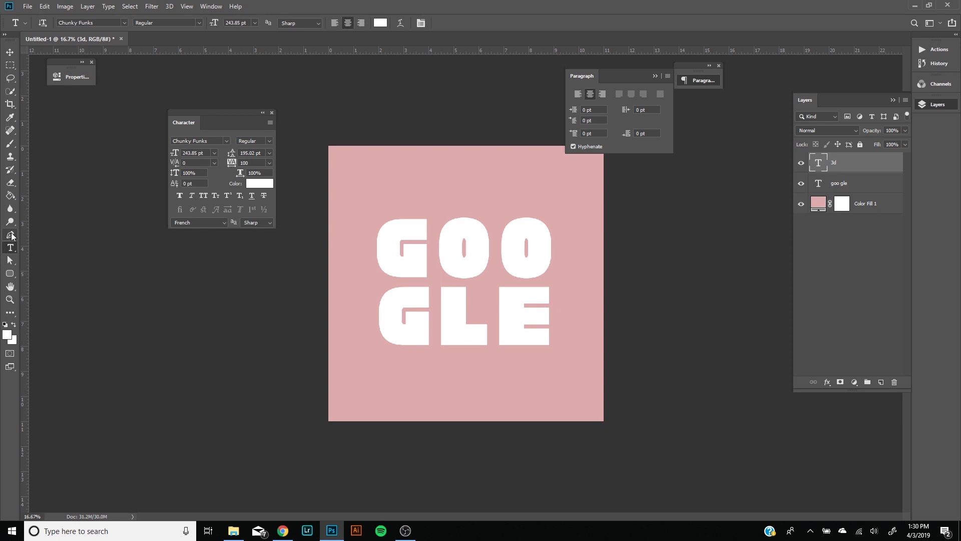
pyautogui.moveTo(559, 331); pyautogui.dragTo(306, 221)
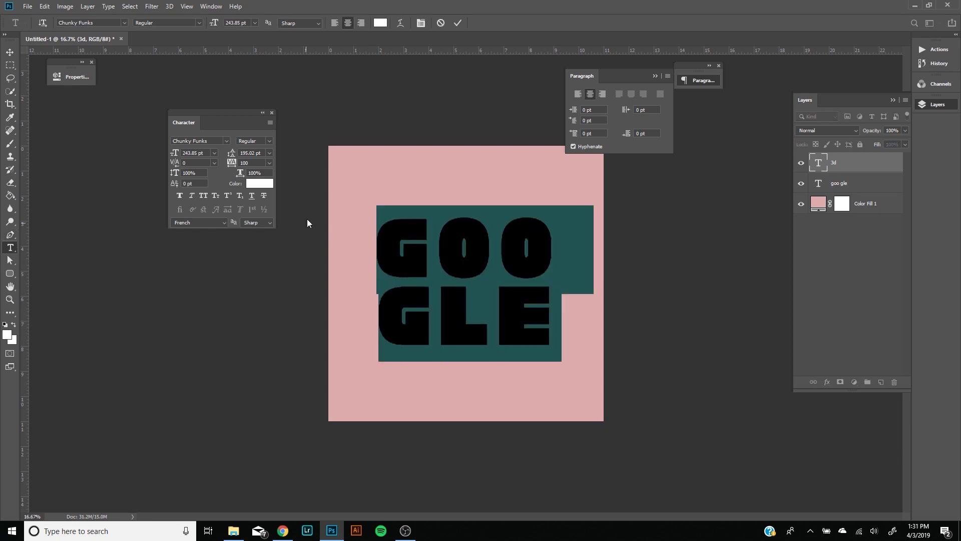
pyautogui.click(381, 23)
pyautogui.write('ff0000')
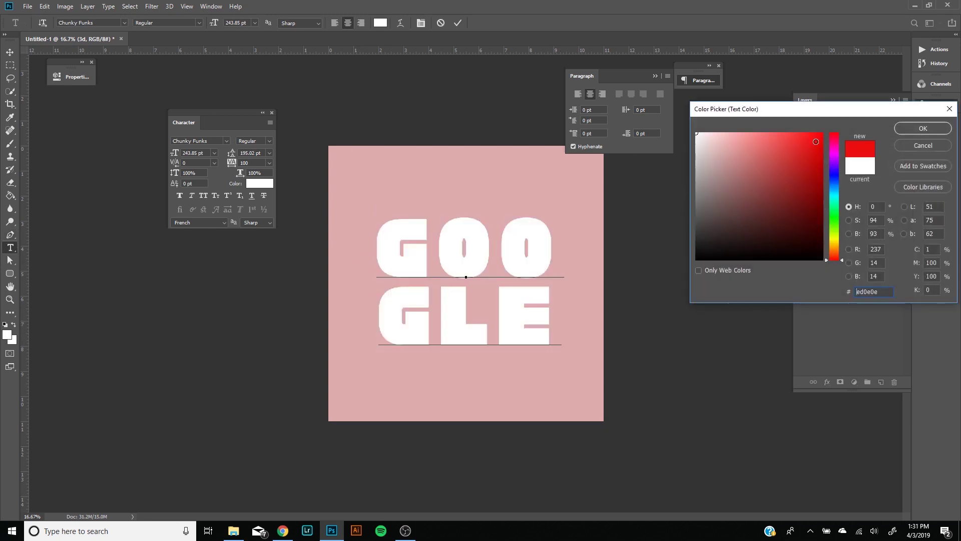
pyautogui.click(922, 128)
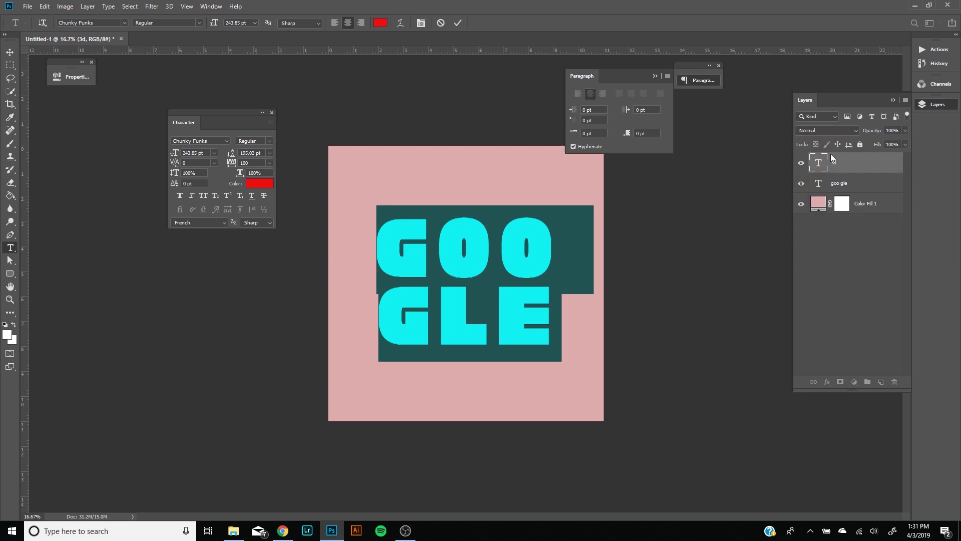
pyautogui.click(870, 181)
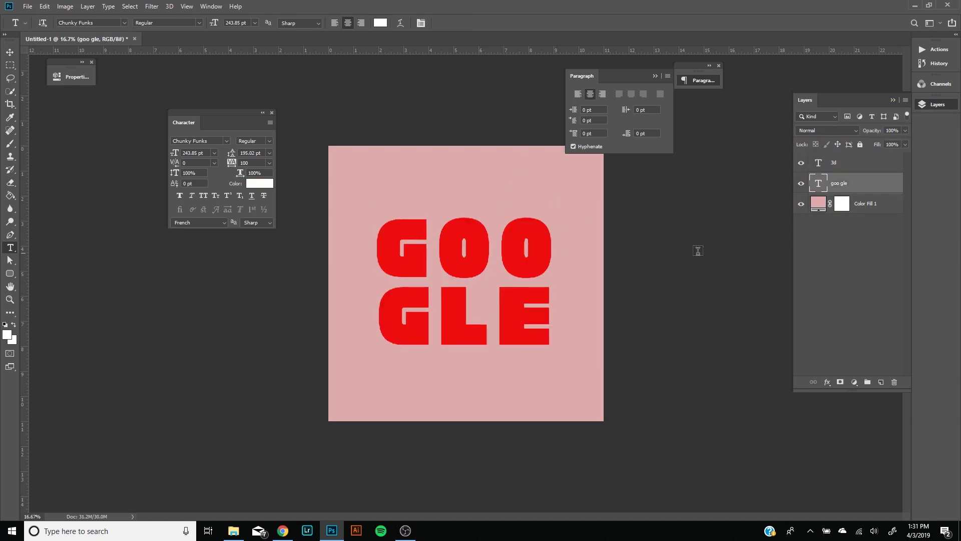
pyautogui.click(865, 165)
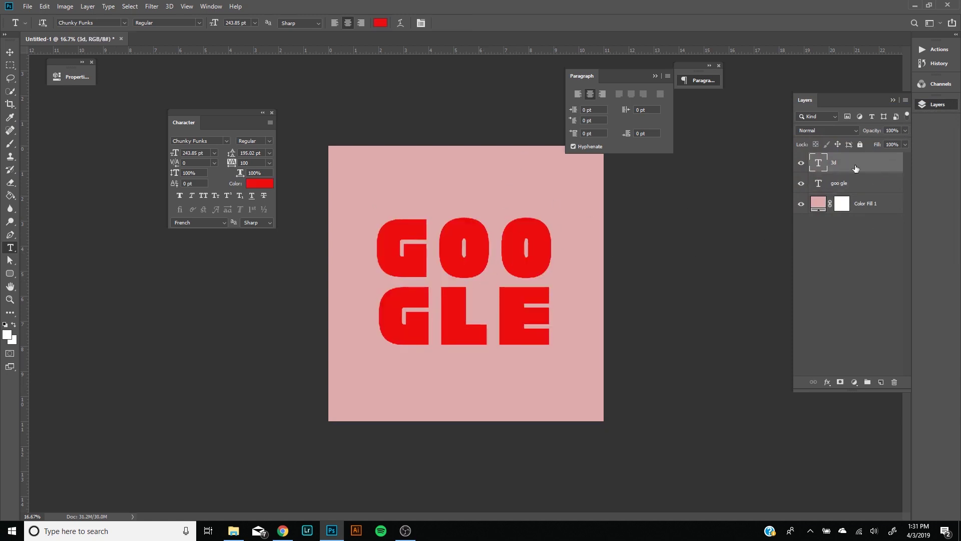
pyautogui.moveTo(865, 169); pyautogui.dragTo(866, 194)
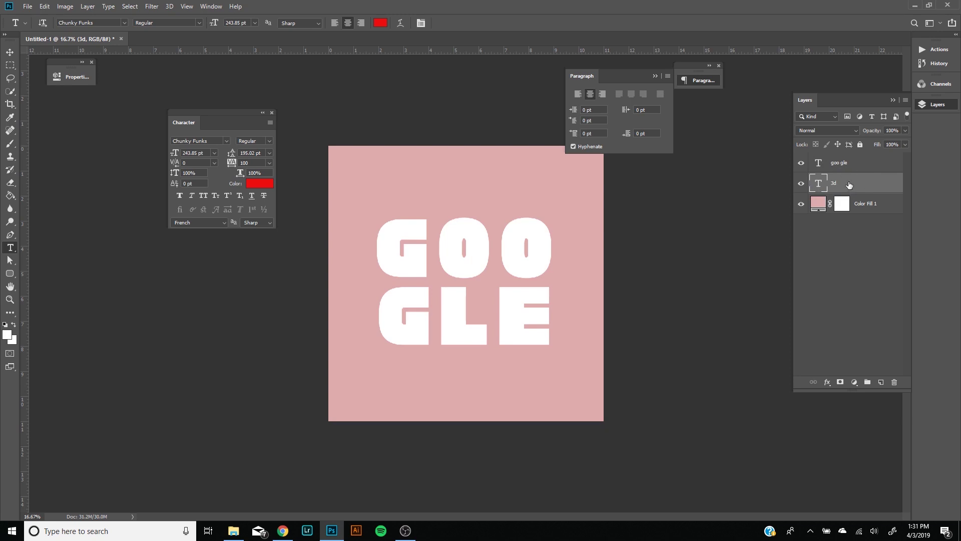
# Step: Nudge the red 3d layer slightly down and left with Free Transform
pyautogui.hotkey('ctrl', 't')
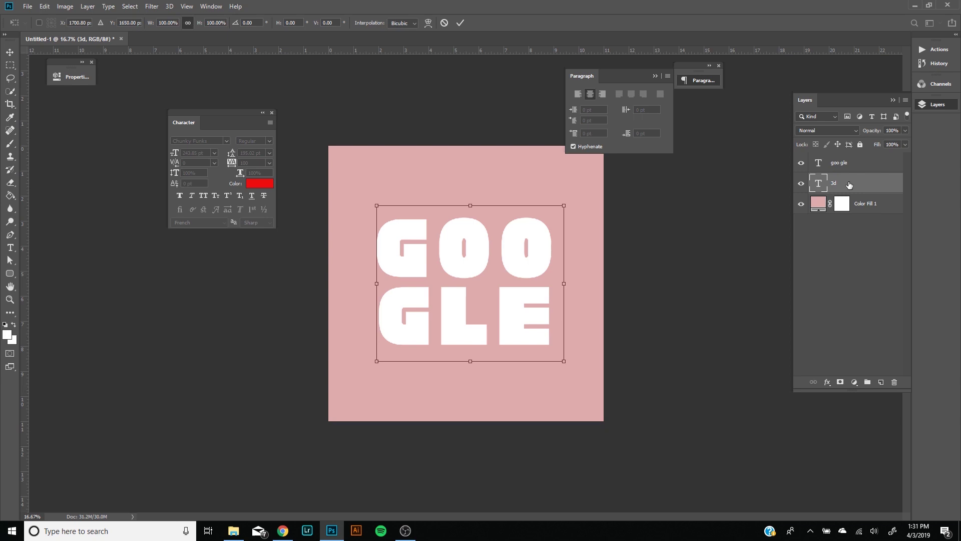
pyautogui.press('Down')
pyautogui.press('Down')
pyautogui.press('Down')
pyautogui.press('Down')
pyautogui.press('Down')
pyautogui.press('Down')
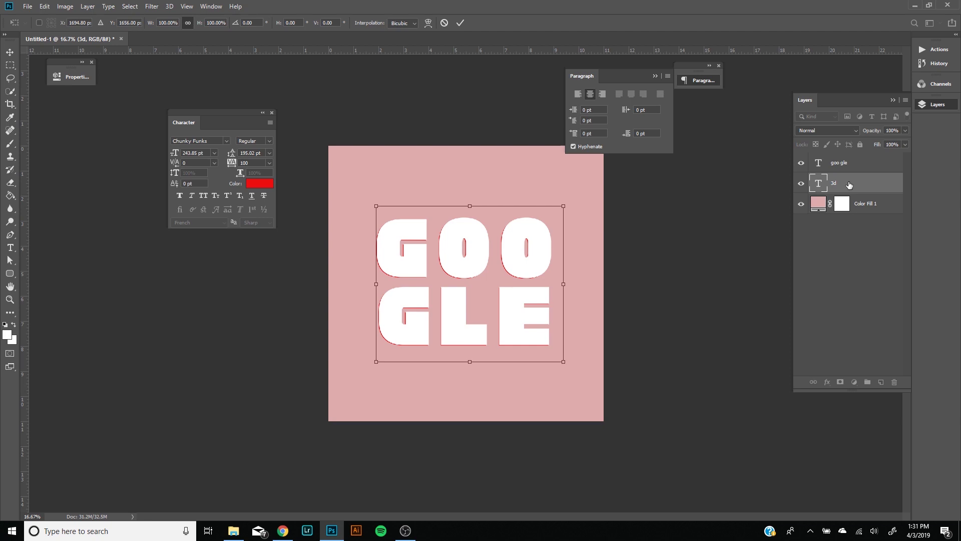
pyautogui.press('Return')
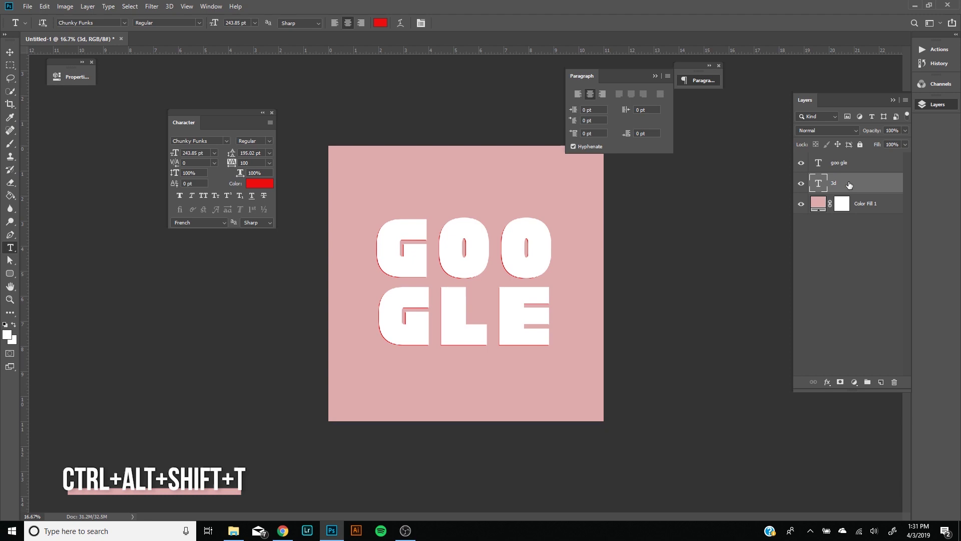
# Step: Repeat transform-and-duplicate until about 40 stepped red 3d copies form the extrusion
pyautogui.hotkey('ctrl', 'alt', 'shift', 't')
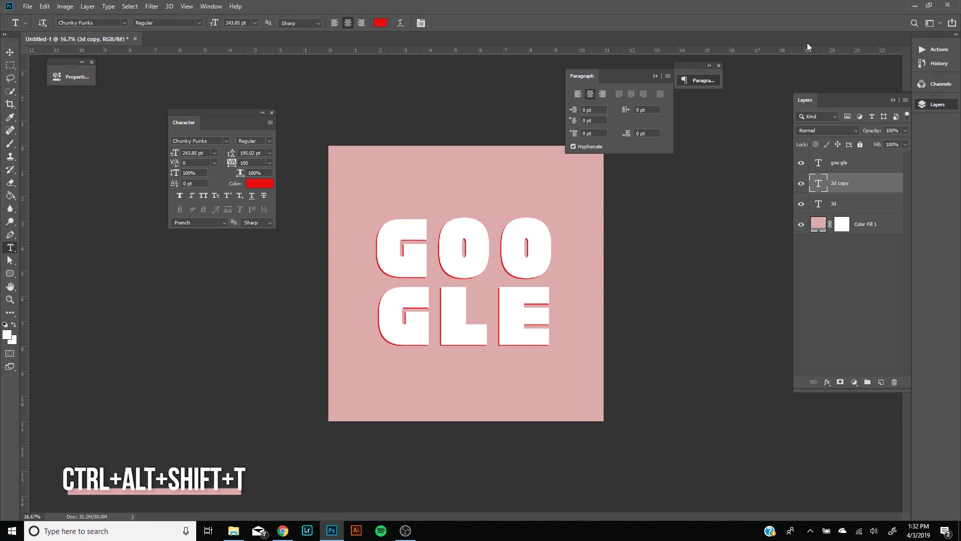
pyautogui.hotkey('ctrl', 'alt', 'shift', 't')
pyautogui.hotkey('ctrl', 'alt', 'shift', 't')
pyautogui.hotkey('ctrl', 'alt', 'shift', 't')
pyautogui.hotkey('ctrl', 'alt', 'shift', 't')
pyautogui.hotkey('ctrl', 'alt', 'shift', 't')
pyautogui.hotkey('ctrl', 'alt', 'shift', 't')
pyautogui.hotkey('ctrl', 'alt', 'shift', 't')
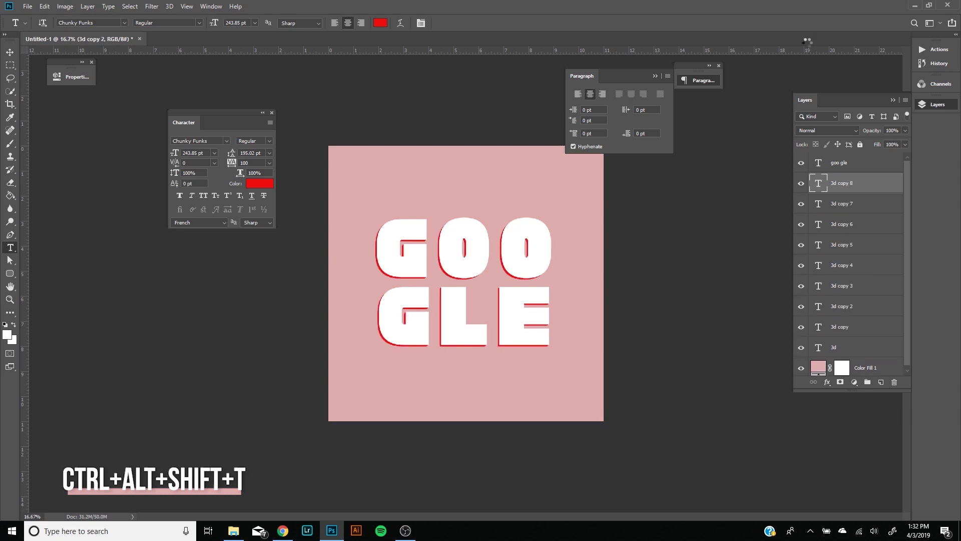
pyautogui.hotkey('ctrl', 'alt', 'shift', 't')
pyautogui.hotkey('ctrl', 'alt', 'shift', 't')
pyautogui.hotkey('ctrl', 'alt', 'shift', 't')
pyautogui.hotkey('ctrl', 'alt', 'shift', 't')
pyautogui.hotkey('ctrl', 'alt', 'shift', 't')
pyautogui.hotkey('ctrl', 'alt', 'shift', 't')
pyautogui.hotkey('ctrl', 'alt', 'shift', 't')
pyautogui.hotkey('ctrl', 'alt', 'shift', 't')
pyautogui.hotkey('ctrl', 'alt', 'shift', 't')
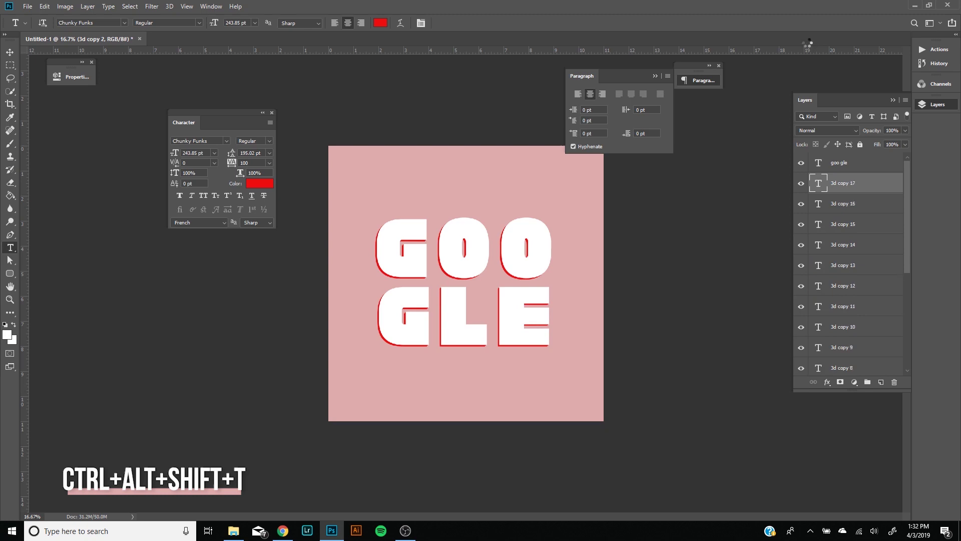
pyautogui.hotkey('ctrl', 'alt', 'shift', 't')
pyautogui.hotkey('ctrl', 'alt', 'shift', 't')
pyautogui.hotkey('ctrl', 'alt', 'shift', 't')
pyautogui.hotkey('ctrl', 'alt', 'shift', 't')
pyautogui.hotkey('ctrl', 'alt', 'shift', 't')
pyautogui.hotkey('ctrl', 'alt', 'shift', 't')
pyautogui.hotkey('ctrl', 'alt', 'shift', 't')
pyautogui.hotkey('ctrl', 'alt', 'shift', 't')
pyautogui.hotkey('ctrl', 'alt', 'shift', 't')
pyautogui.hotkey('ctrl', 'alt', 'shift', 't')
pyautogui.hotkey('ctrl', 'alt', 'shift', 't')
pyautogui.hotkey('ctrl', 'alt', 'shift', 't')
pyautogui.hotkey('ctrl', 'alt', 'shift', 't')
pyautogui.hotkey('ctrl', 'alt', 'shift', 't')
pyautogui.hotkey('ctrl', 'alt', 'shift', 't')
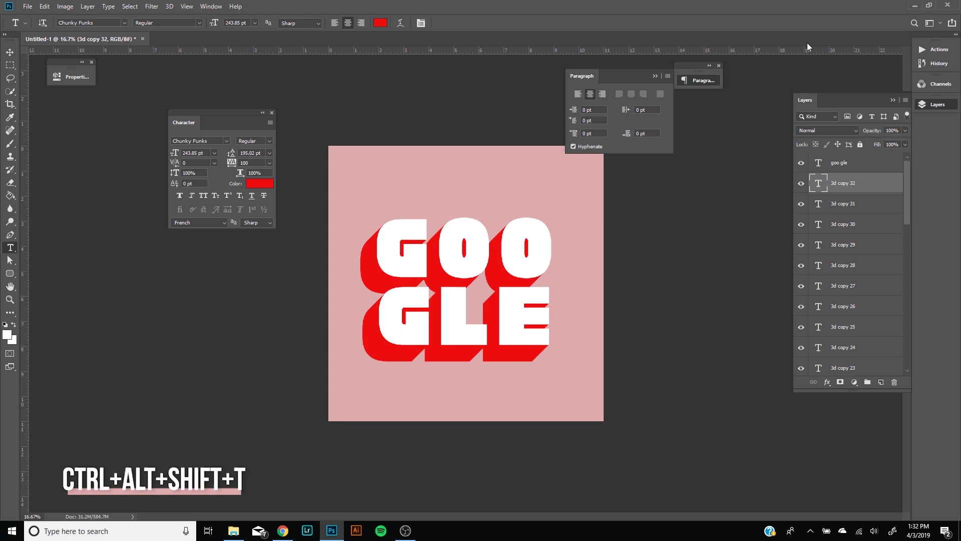
pyautogui.hotkey('ctrl', 'alt', 'shift', 't')
pyautogui.hotkey('ctrl', 'alt', 'shift', 't')
pyautogui.hotkey('ctrl', 'alt', 'shift', 't')
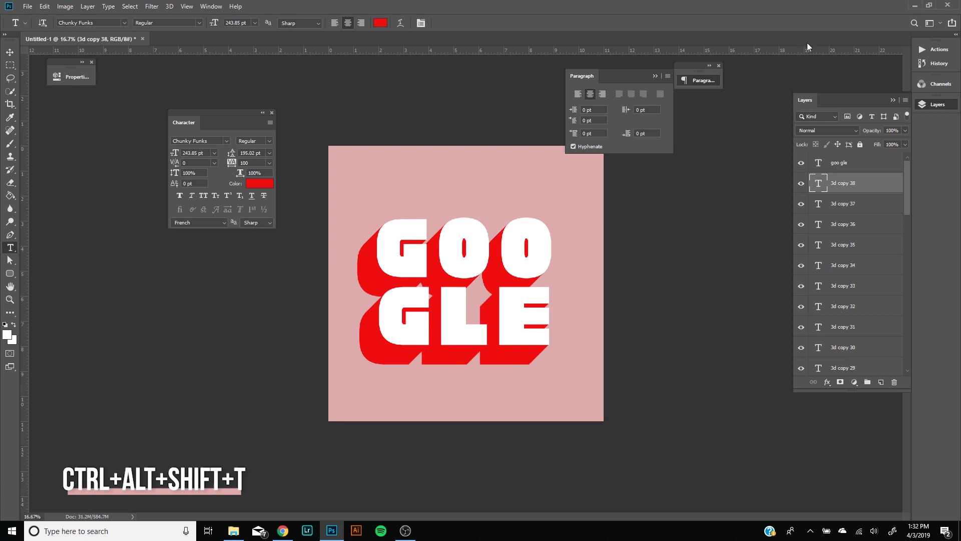
pyautogui.hotkey('ctrl', 'alt', 'shift', 't')
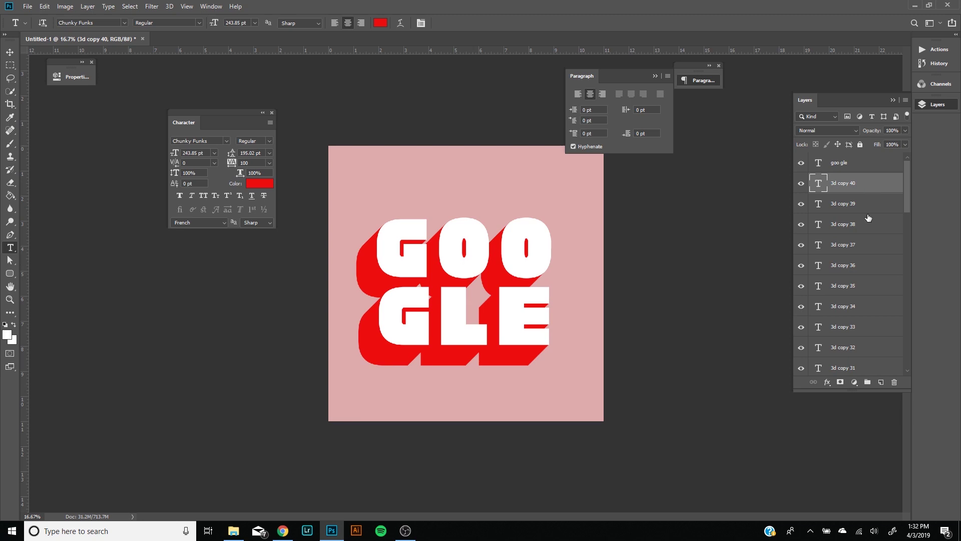
# Step: Select all the 3d copy layers and put them in a new group
pyautogui.scroll(-2, 873, 236)
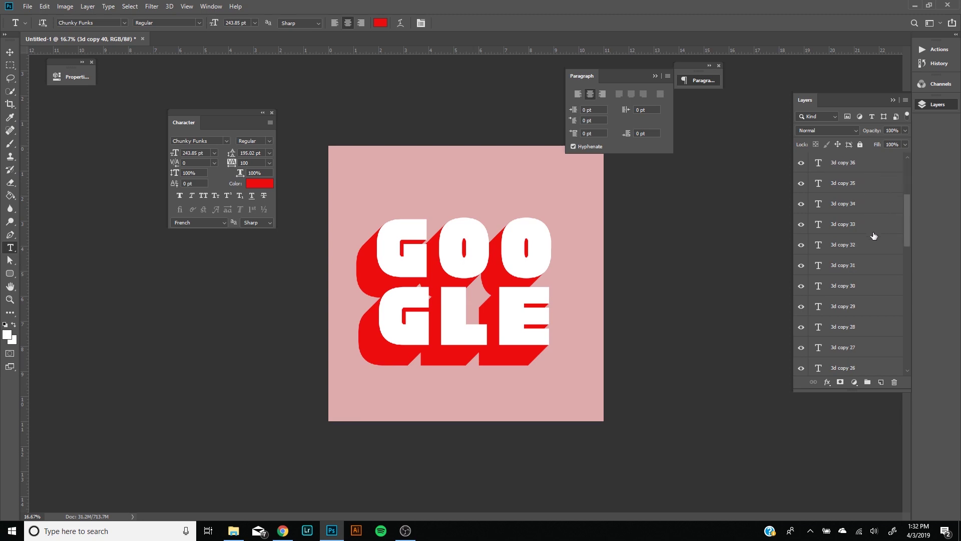
pyautogui.scroll(-9, 874, 236)
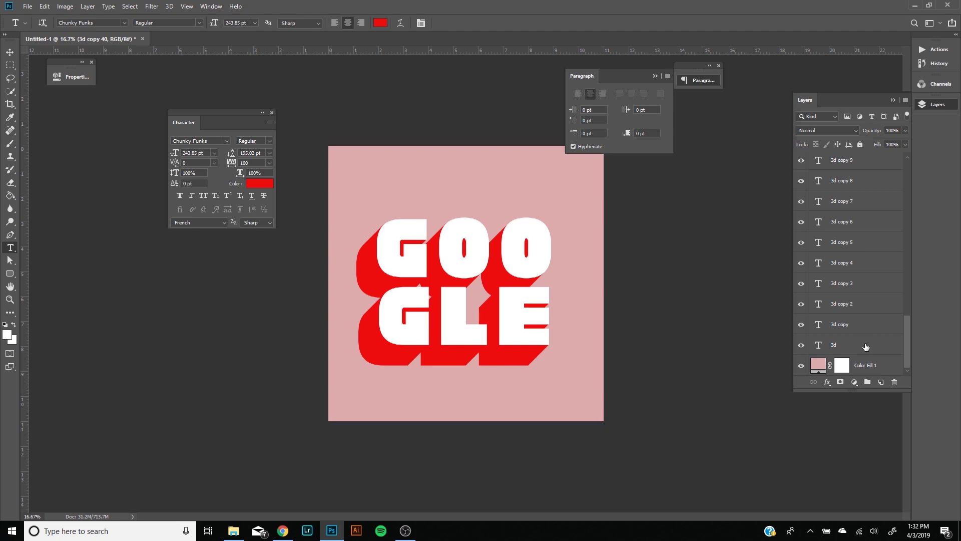
pyautogui.keyDown('shift'); pyautogui.click(866, 346); pyautogui.keyUp('shift')
pyautogui.scroll(2, 863, 310)
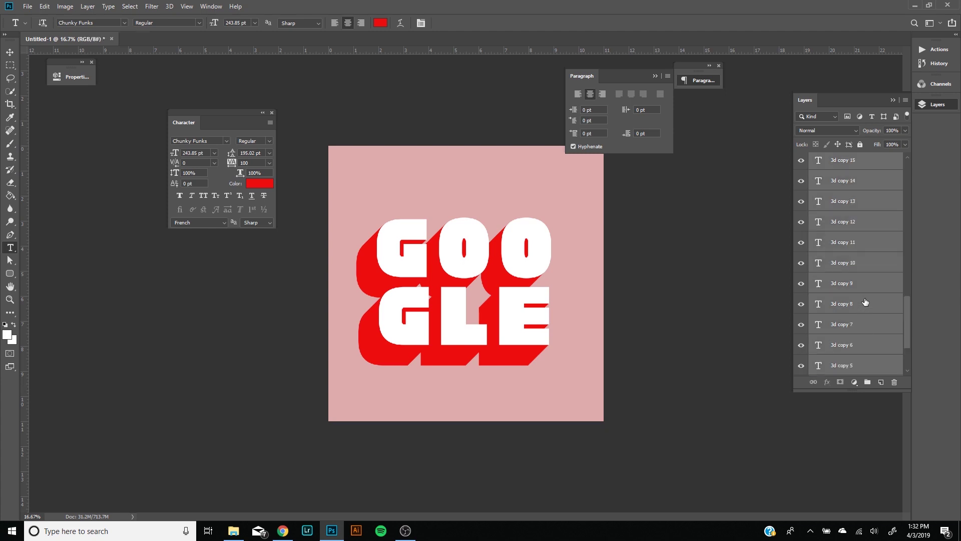
pyautogui.scroll(-2, 866, 302)
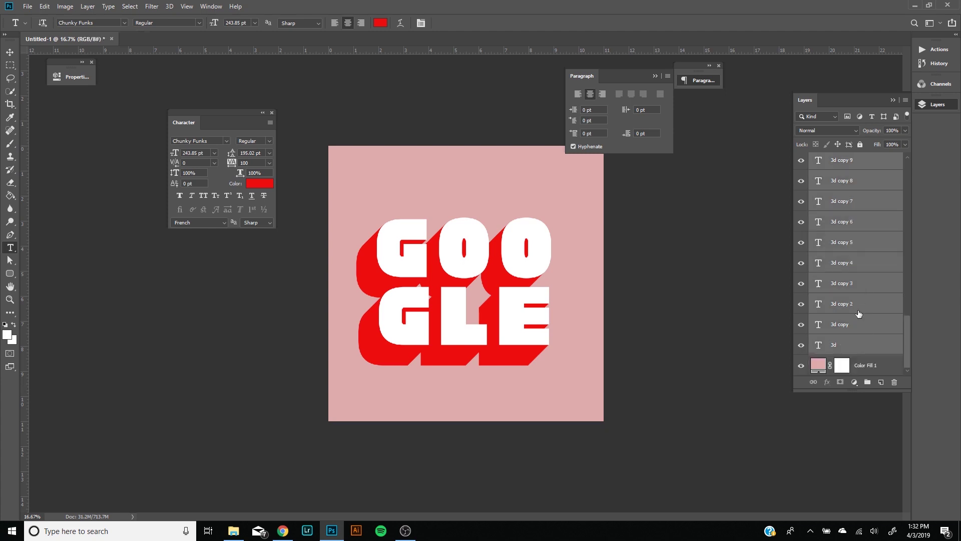
pyautogui.click(867, 382)
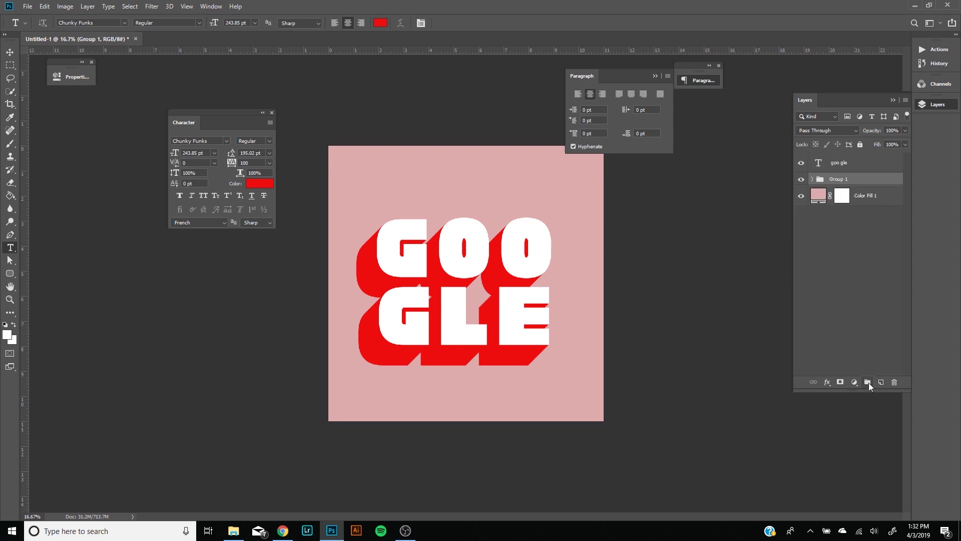
# Step: Rename the group 3d and merge it into a single layer
pyautogui.doubleClick(838, 179)
pyautogui.write('3d')
pyautogui.press('Return')
pyautogui.rightClick(857, 179)
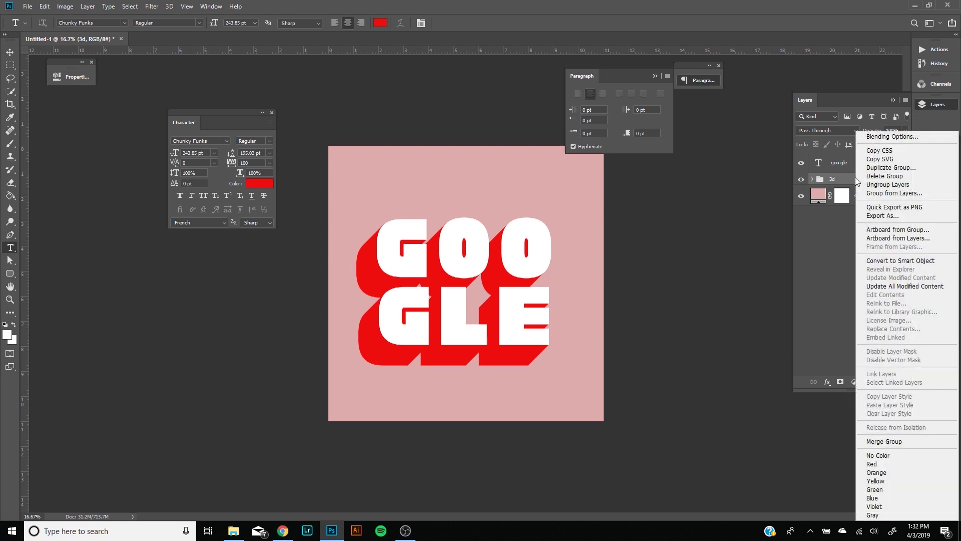
pyautogui.click(851, 179)
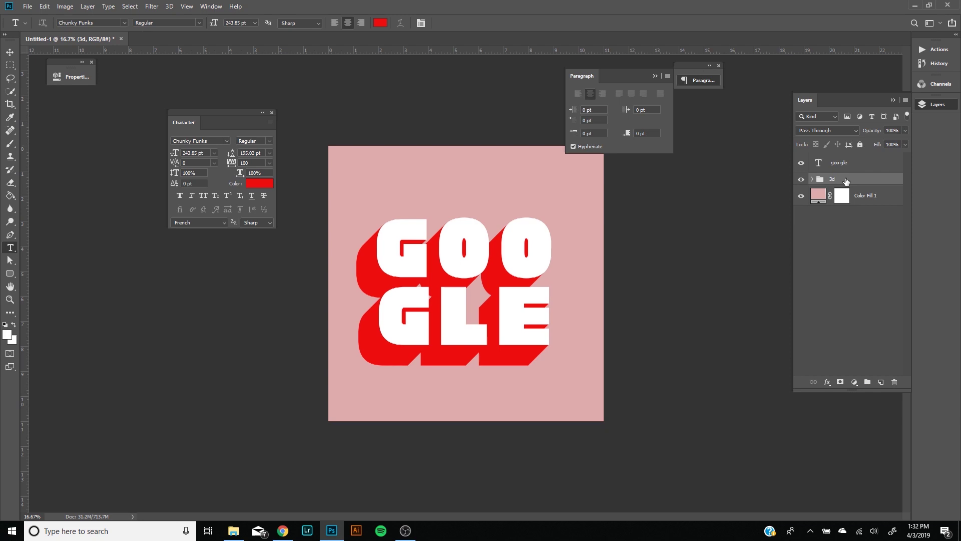
pyautogui.rightClick(845, 182)
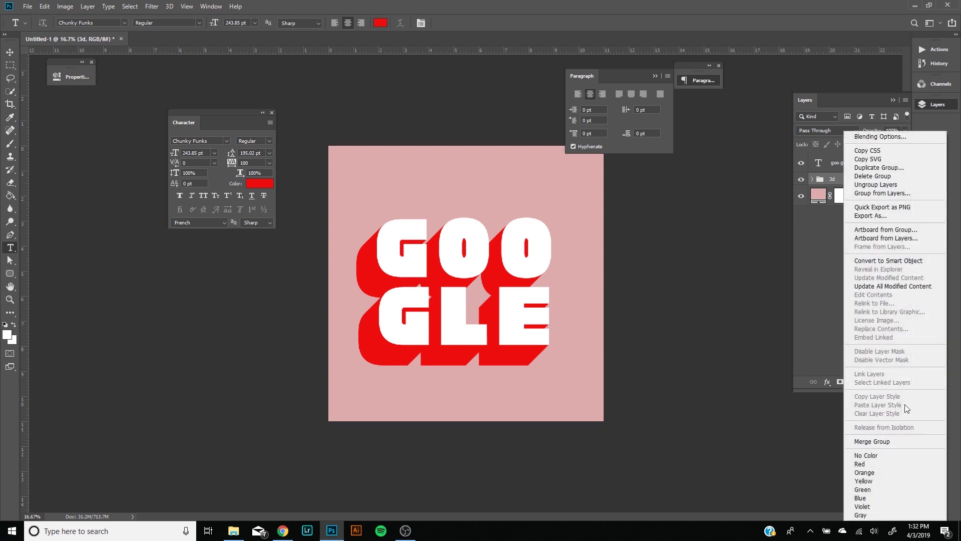
pyautogui.click(872, 441)
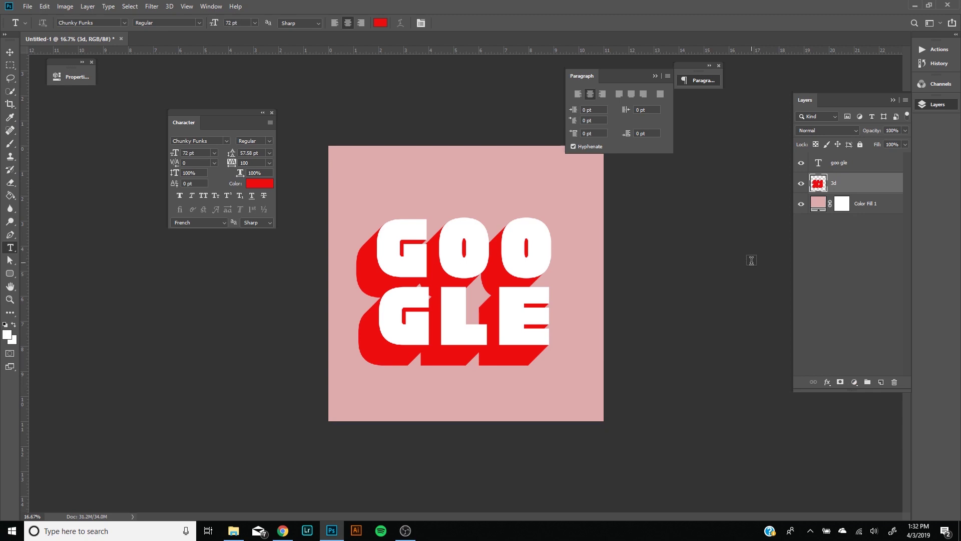
# Step: Toggle the merged 3d layer's visibility to check the extrusion
pyautogui.click(800, 185)
pyautogui.click(800, 187)
pyautogui.click(800, 186)
pyautogui.click(800, 185)
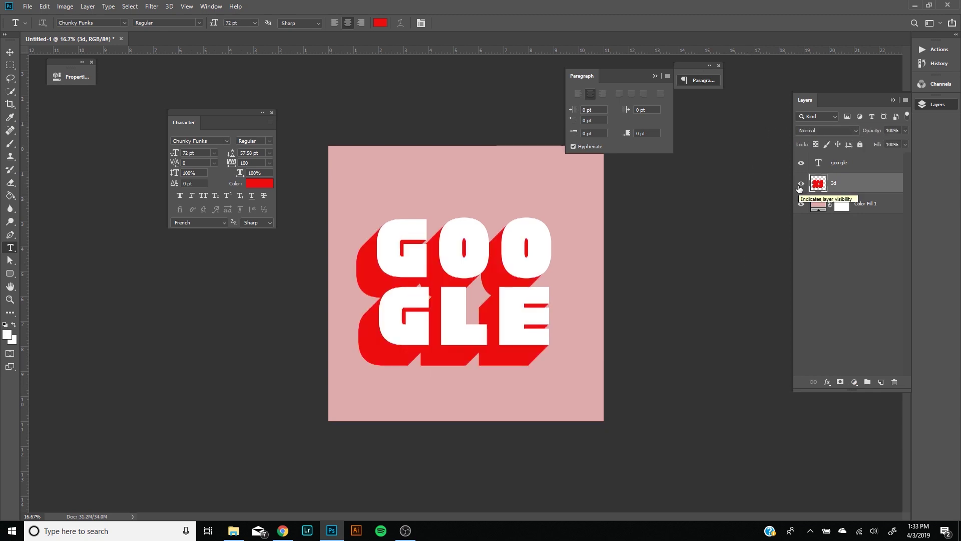
# Step: Add a Gradient Overlay to the 3d layer using the Transparent Rainbow preset from the restored default gradients
pyautogui.doubleClick(877, 185)
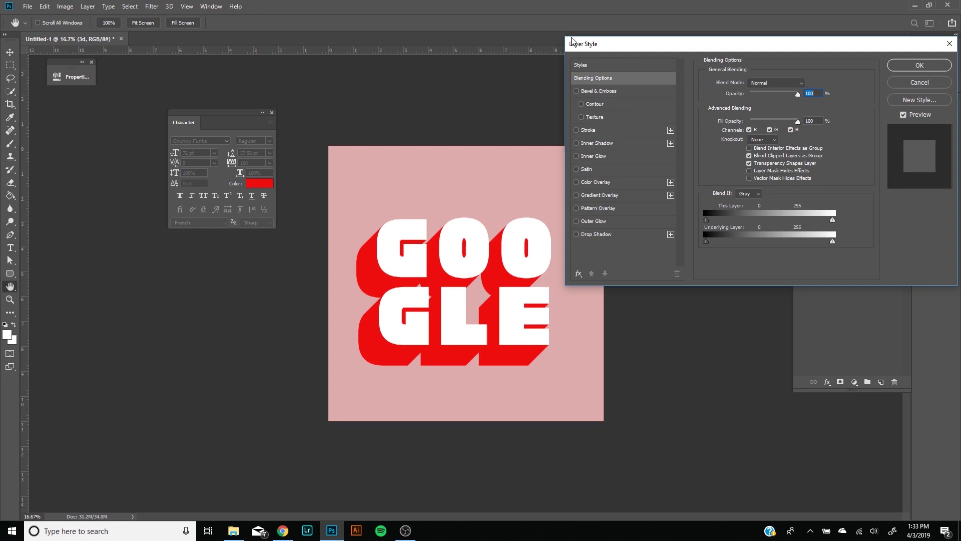
pyautogui.click(587, 196)
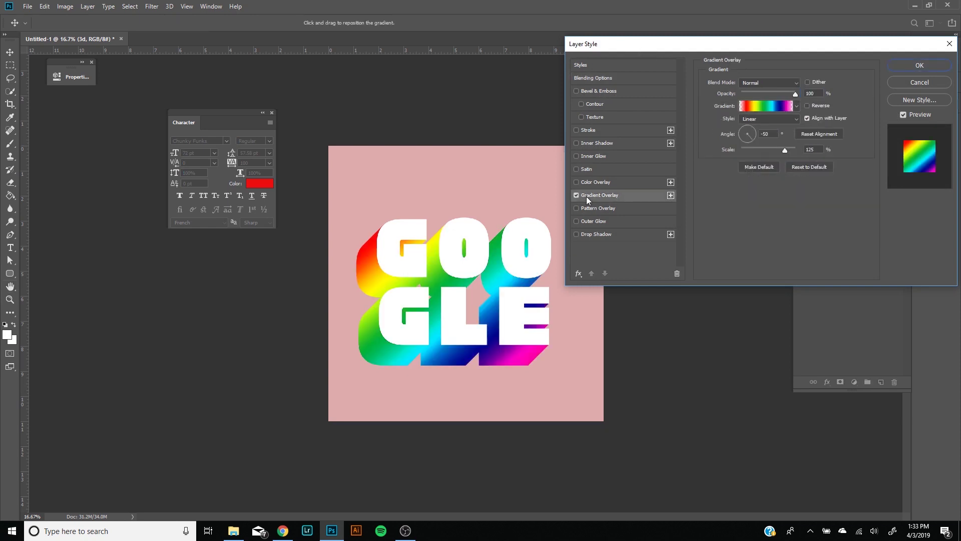
pyautogui.click(783, 107)
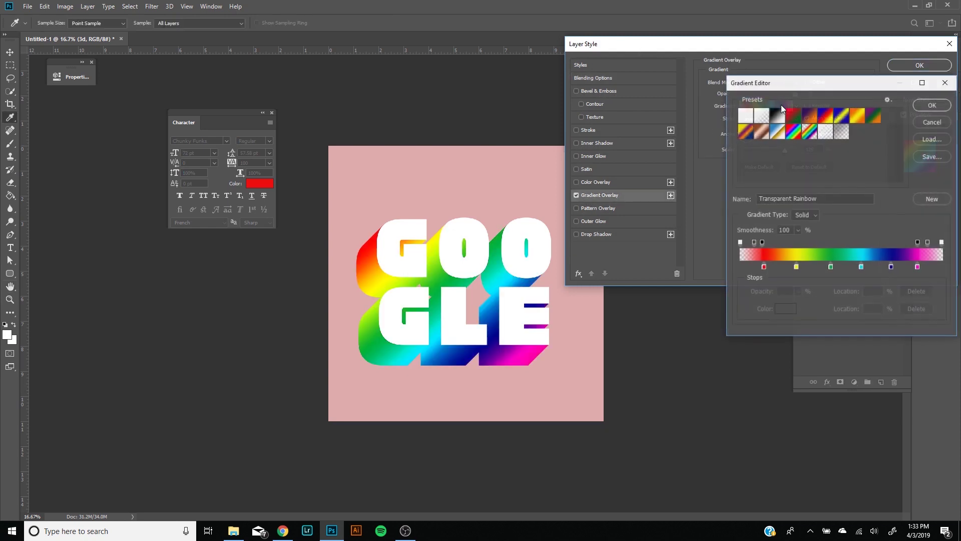
pyautogui.click(890, 101)
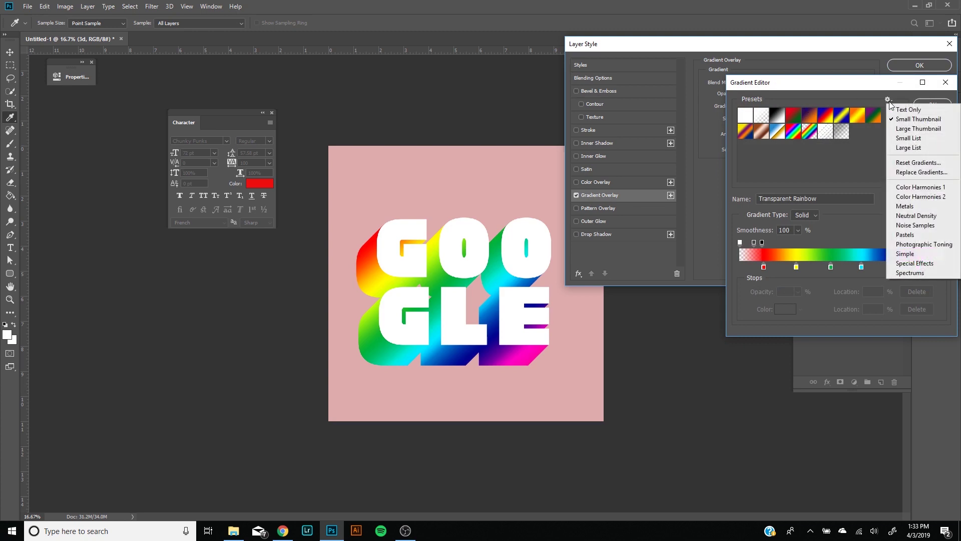
pyautogui.click(913, 164)
pyautogui.click(432, 197)
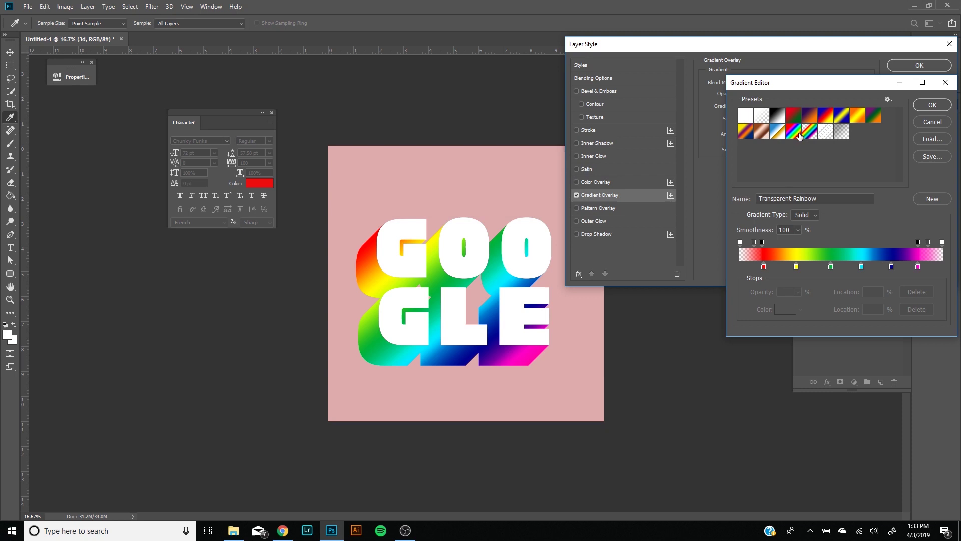
pyautogui.click(802, 133)
pyautogui.click(806, 133)
pyautogui.click(932, 105)
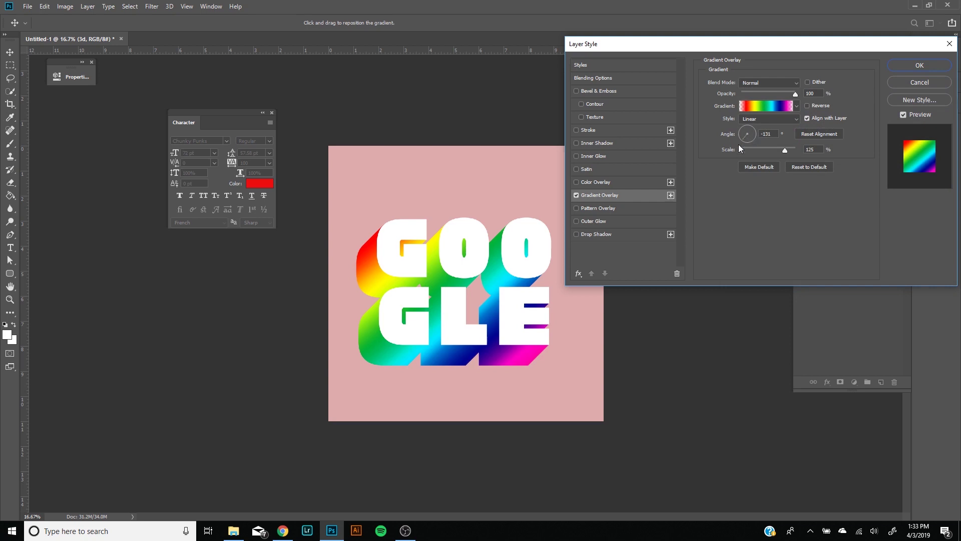
# Step: Set the gradient overlay angle to -30° and raise its scale to about 125%
pyautogui.moveTo(740, 146); pyautogui.dragTo(755, 137)
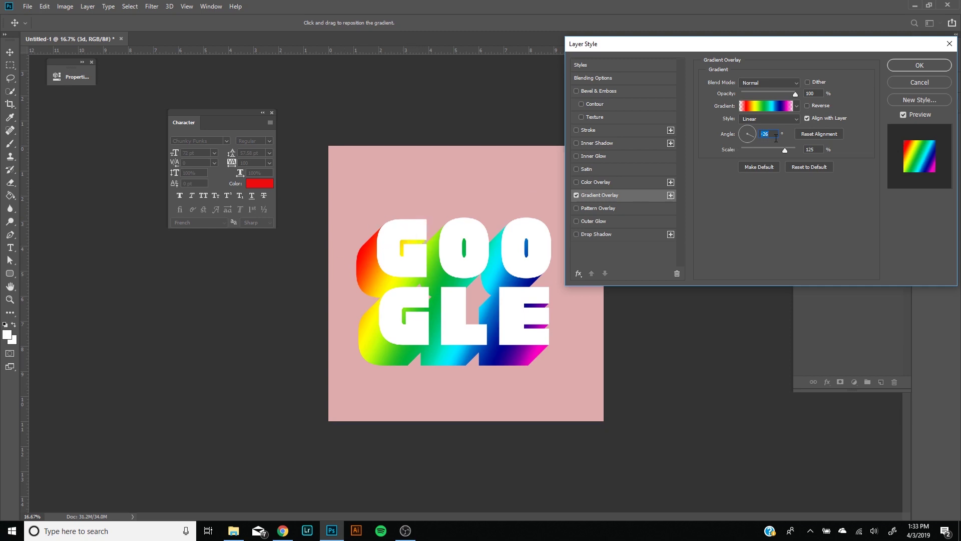
pyautogui.write('-40')
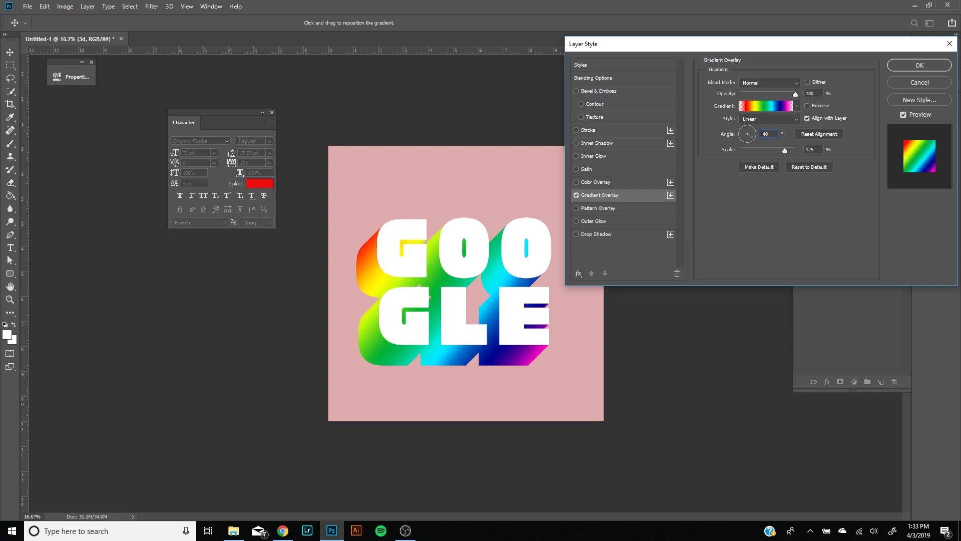
pyautogui.press('BackSpace')
pyautogui.write('30')
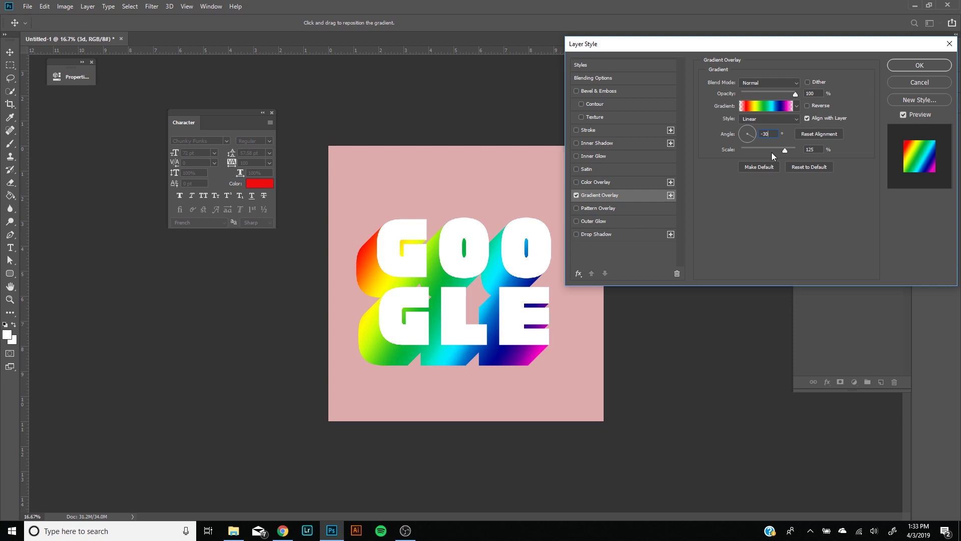
pyautogui.moveTo(785, 152)
pyautogui.mouseDown()
pyautogui.moveTo(758, 149)
pyautogui.moveTo(816, 158)
pyautogui.moveTo(740, 163)
pyautogui.moveTo(796, 165)
pyautogui.moveTo(778, 164)
pyautogui.moveTo(787, 165)
pyautogui.mouseUp()
# Step: Apply the Gradient Overlay, then use Rasterize Layer Style on the 3d layer to bake in the rainbow
pyautogui.press('Return')
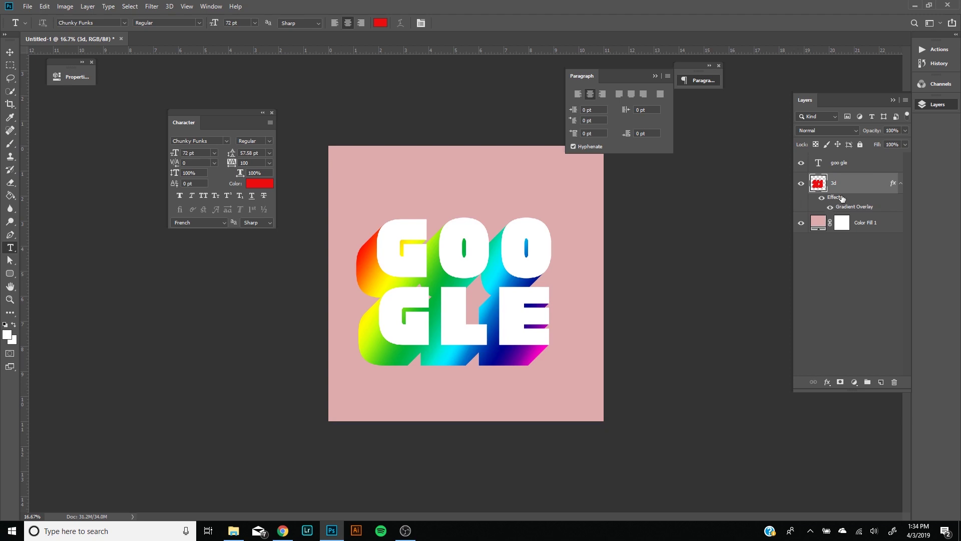
pyautogui.rightClick(866, 184)
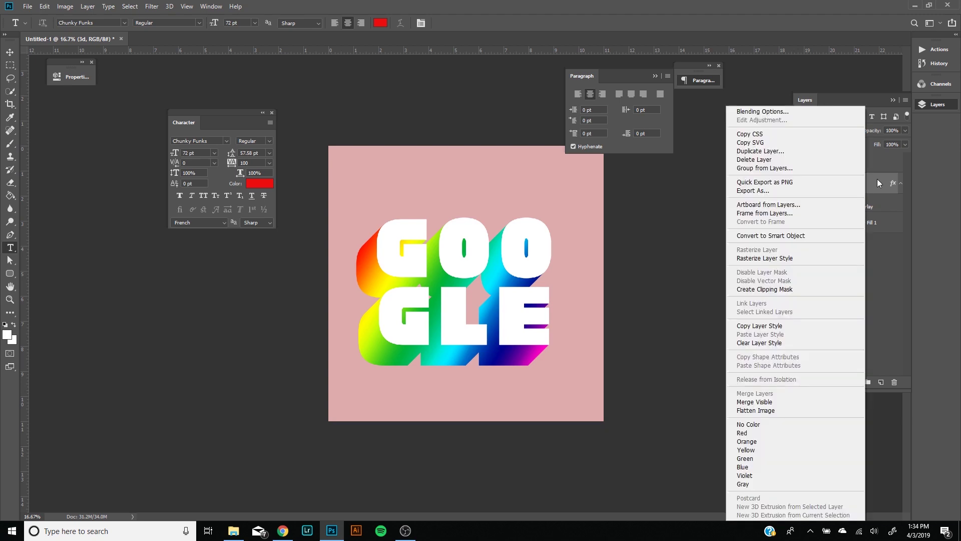
pyautogui.click(806, 258)
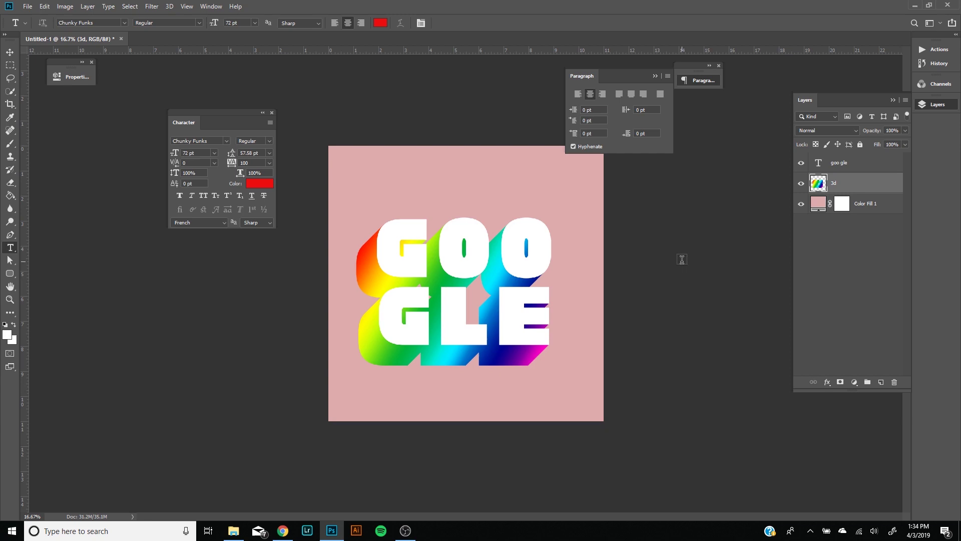
# Step: Add a Brightness/Contrast adjustment with brightness 31 and contrast -50, clipped to the 3d layer
pyautogui.click(854, 382)
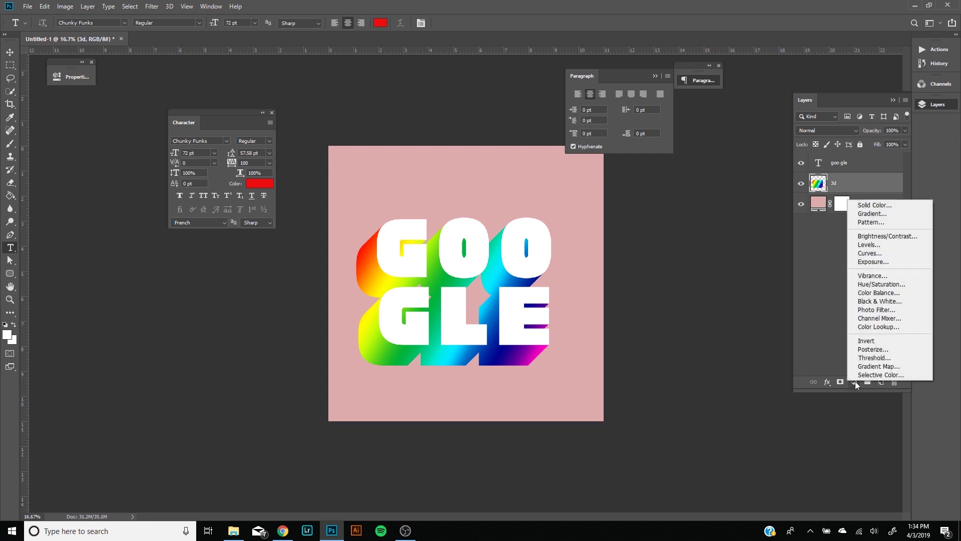
pyautogui.click(883, 235)
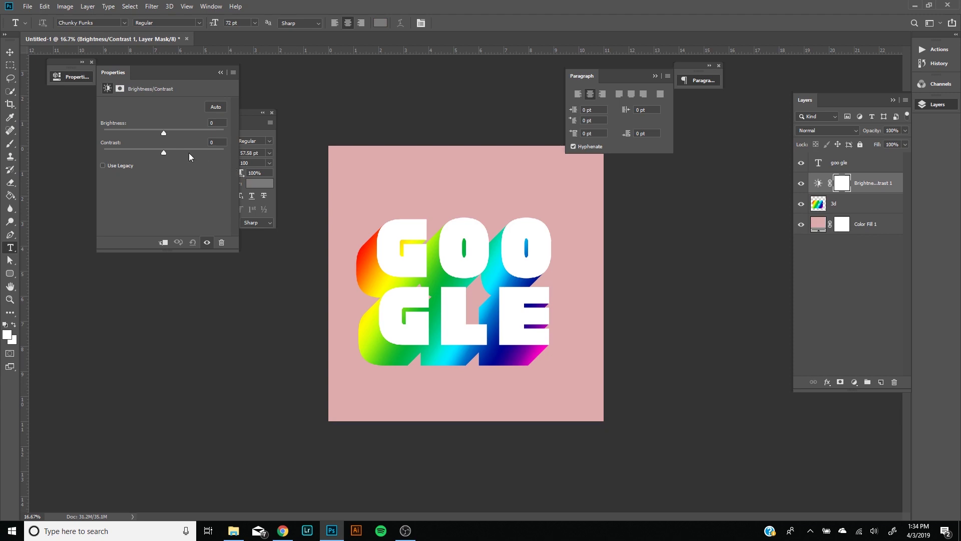
pyautogui.moveTo(167, 151); pyautogui.dragTo(51, 157)
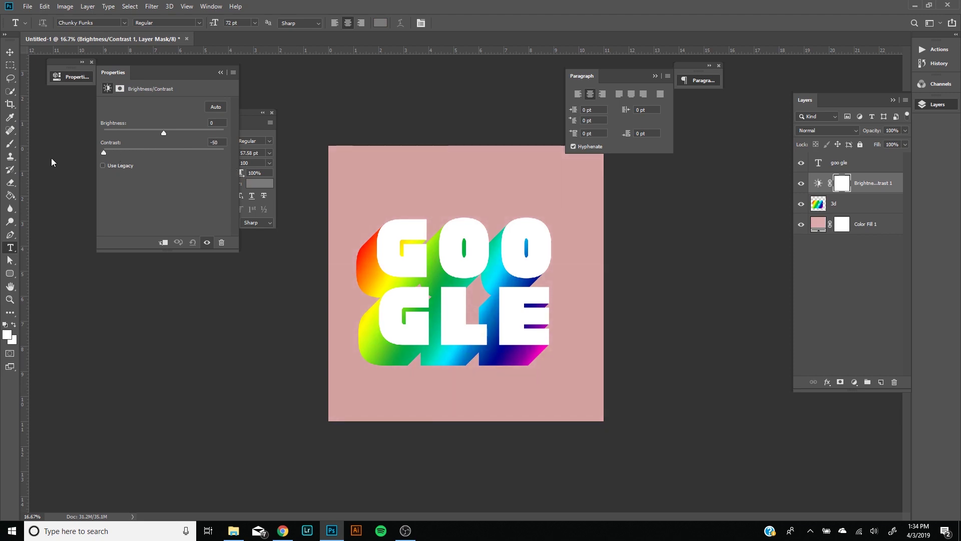
pyautogui.moveTo(162, 133); pyautogui.dragTo(174, 135)
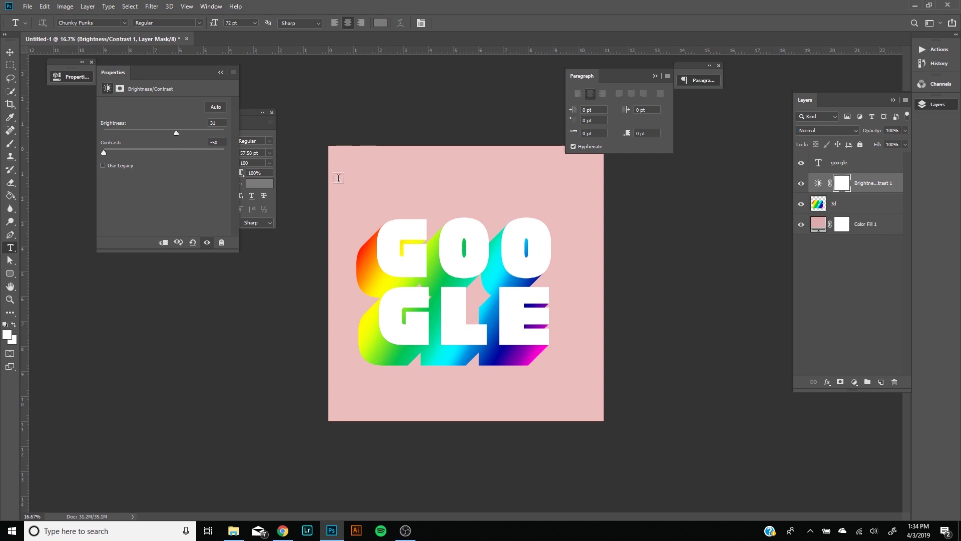
pyautogui.click(15, 261)
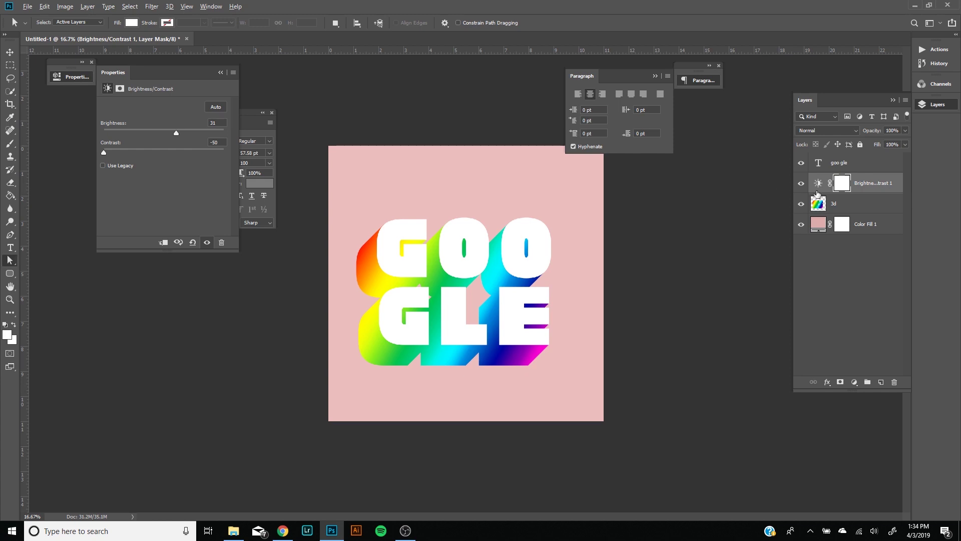
pyautogui.moveTo(843, 183); pyautogui.dragTo(872, 193)
pyautogui.moveTo(873, 193); pyautogui.dragTo(872, 193)
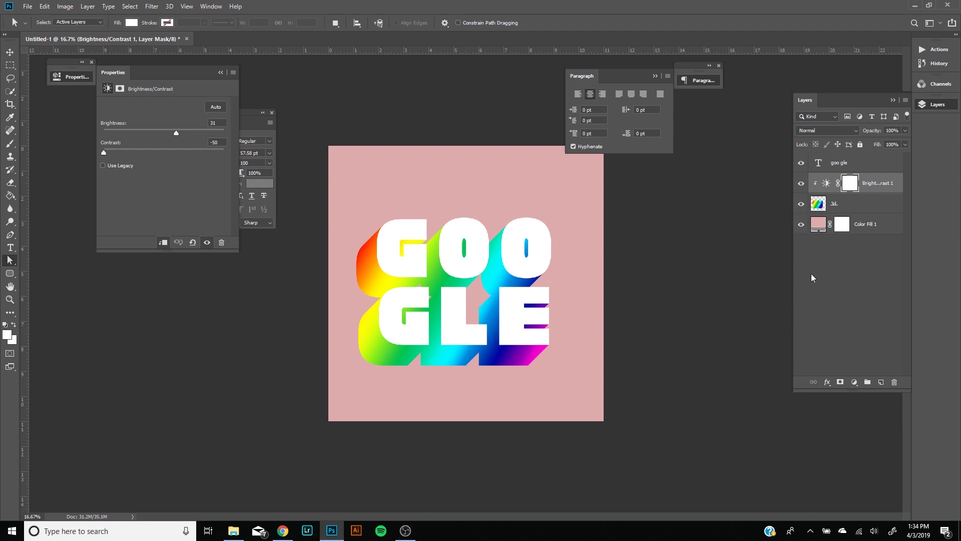
# Step: Add a Hue/Saturation adjustment layer clipped to the 3d extrusion
pyautogui.click(854, 383)
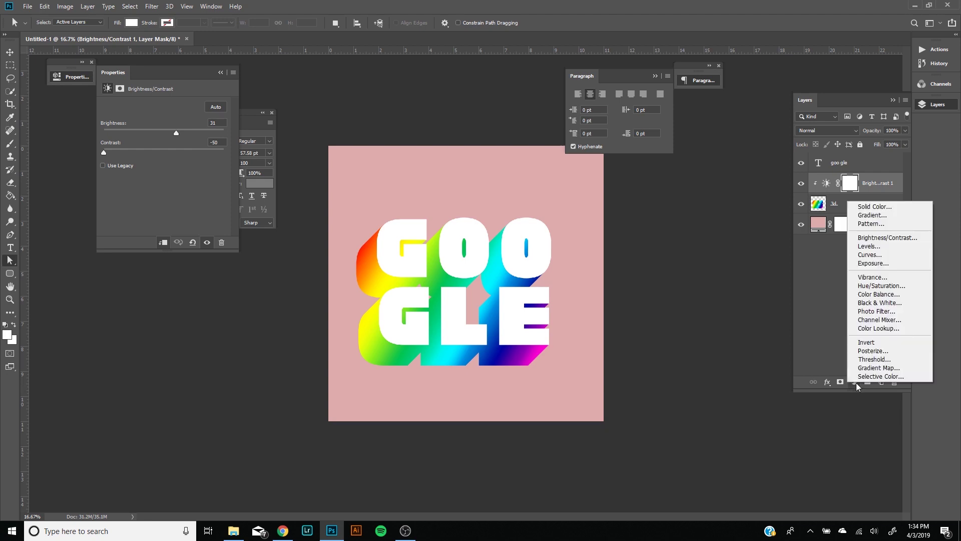
pyautogui.click(892, 286)
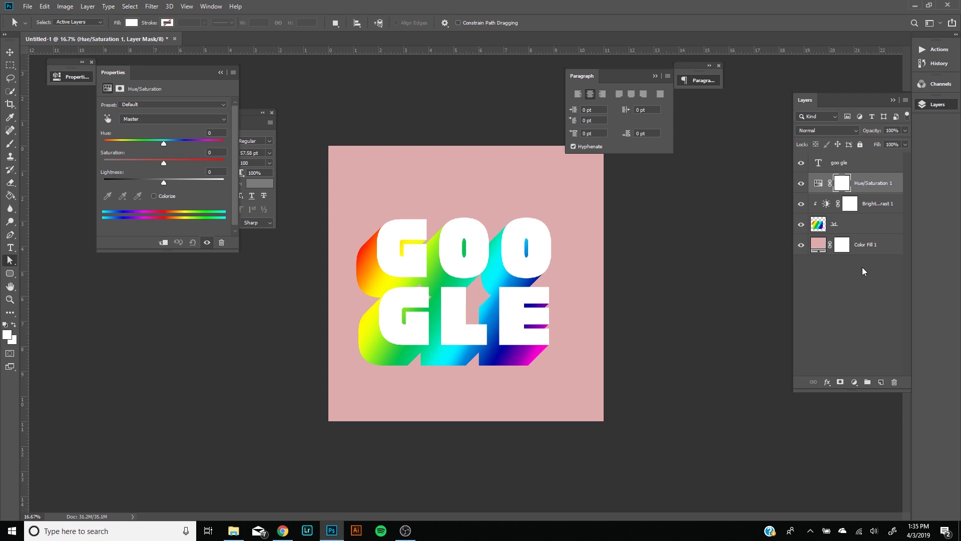
pyautogui.moveTo(873, 201); pyautogui.dragTo(870, 192)
pyautogui.keyDown('alt'); pyautogui.click(870, 192); pyautogui.keyUp('alt')
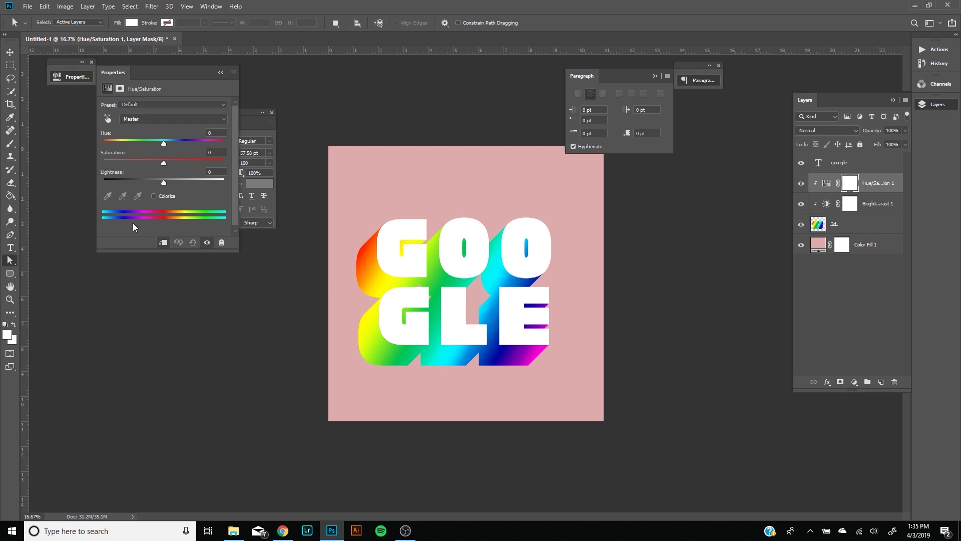
# Step: Set saturation -25, lightness +25 and hue 0, then bring up the Instagram reference in Chrome
pyautogui.click(213, 155)
pyautogui.write('-25')
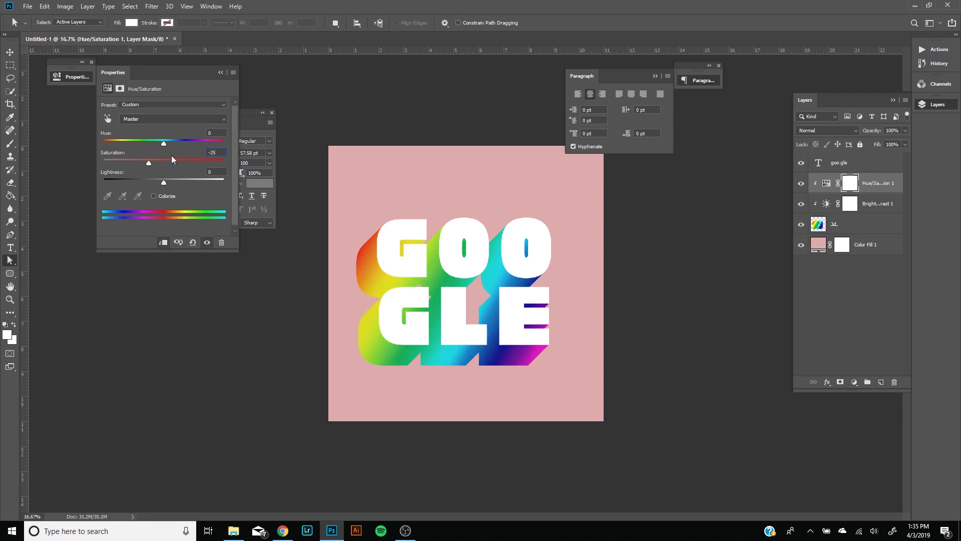
pyautogui.click(173, 180)
pyautogui.click(192, 171)
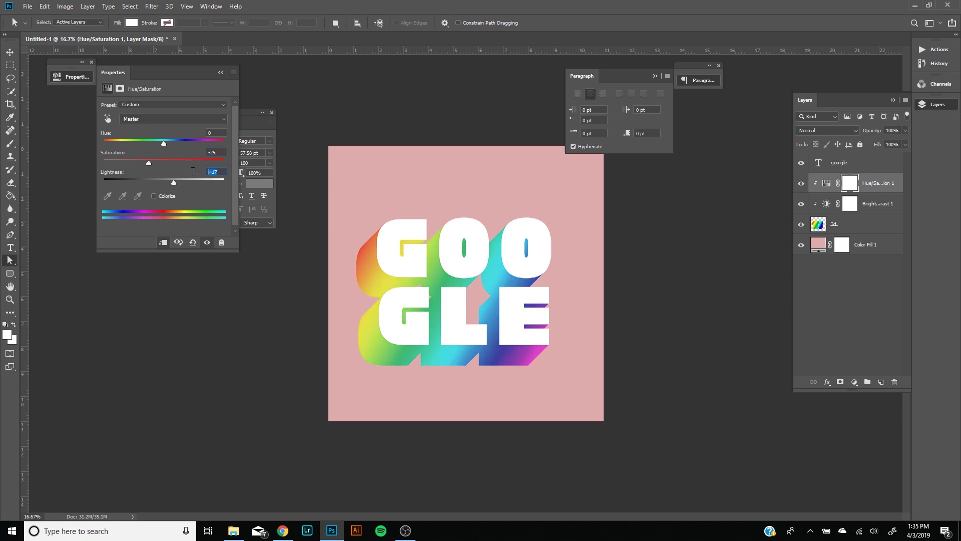
pyautogui.write('25')
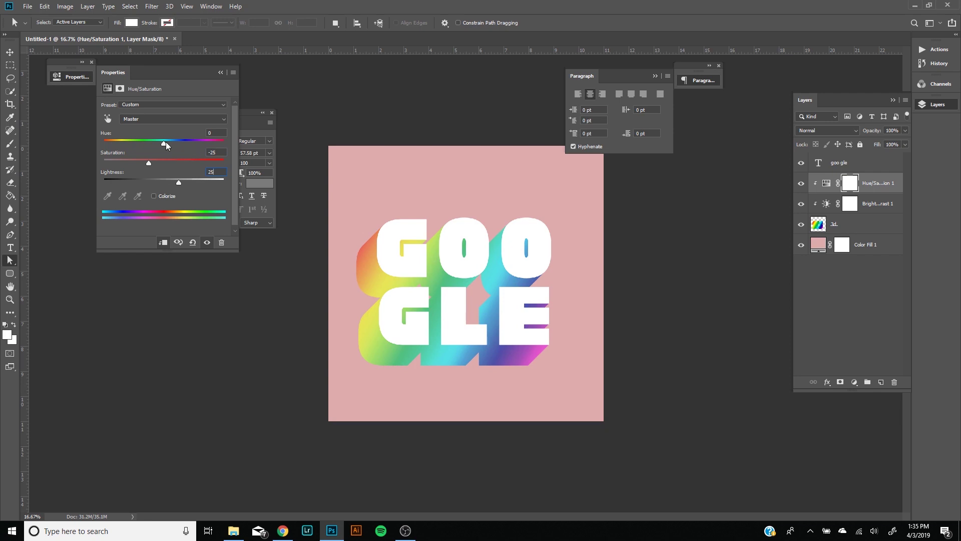
pyautogui.moveTo(163, 142)
pyautogui.mouseDown()
pyautogui.moveTo(208, 146)
pyautogui.moveTo(122, 146)
pyautogui.moveTo(215, 150)
pyautogui.moveTo(180, 136)
pyautogui.mouseUp()
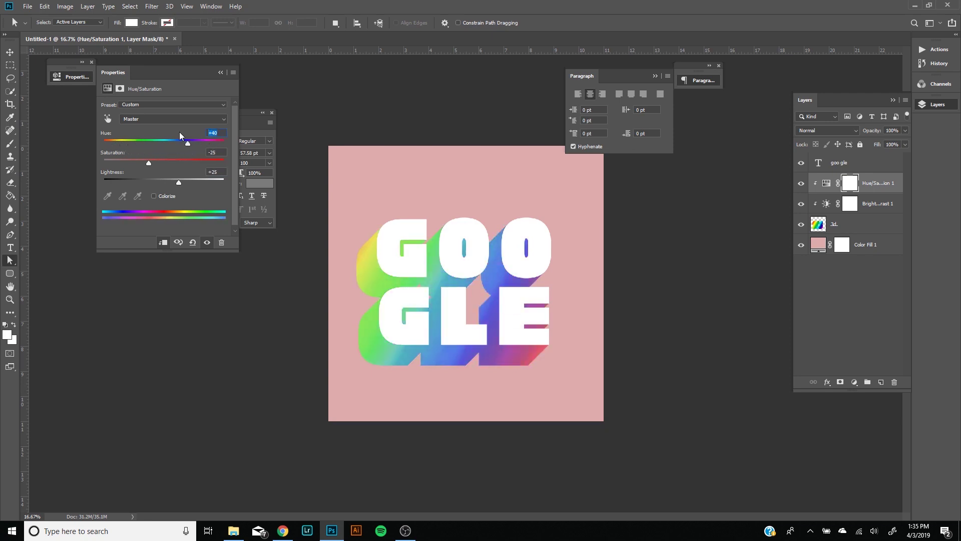
pyautogui.write('0')
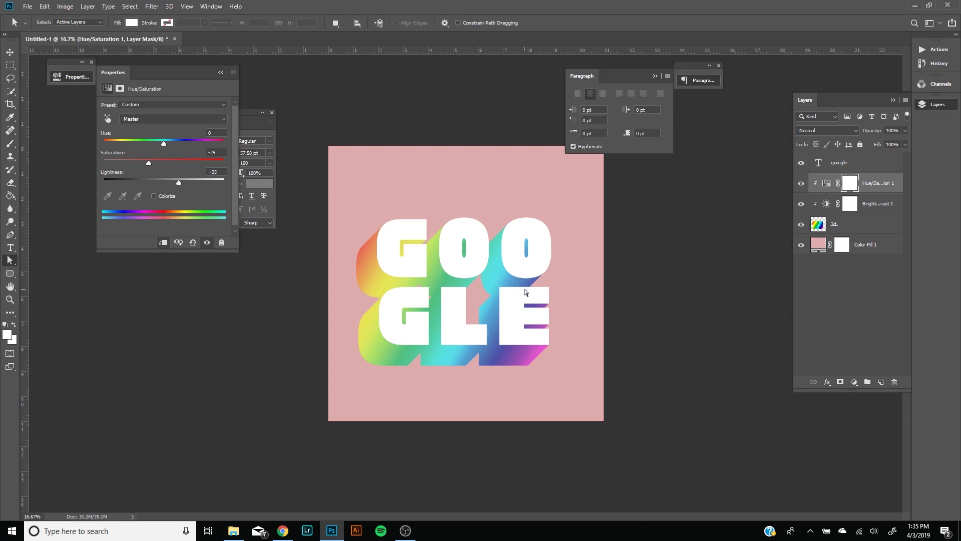
pyautogui.click(283, 530)
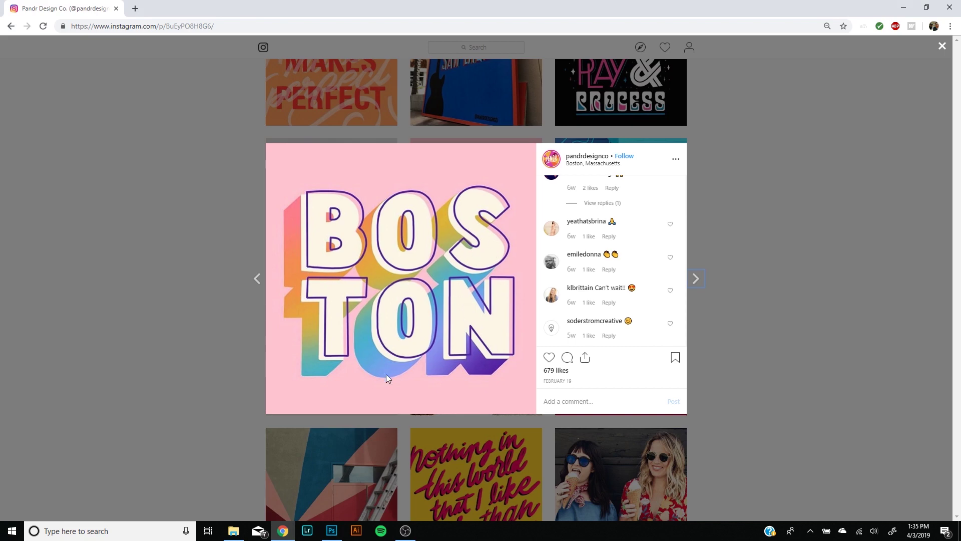
# Step: Switch back to Photoshop after comparing against the pastel BOSTON reference post
pyautogui.click(332, 531)
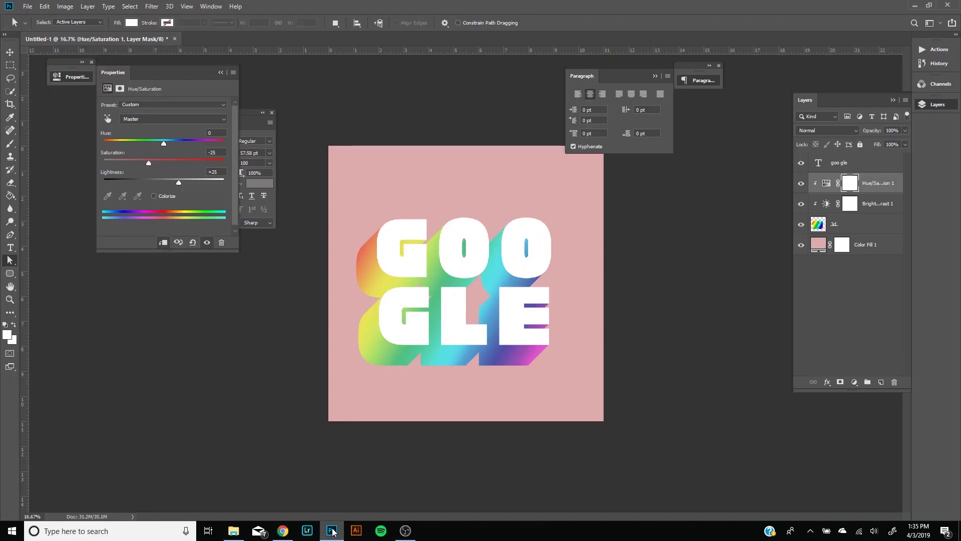
# Step: Duplicate the goo gle text layer with Ctrl+J, rename the copy 'outline', and Convert to Shape
pyautogui.click(875, 166)
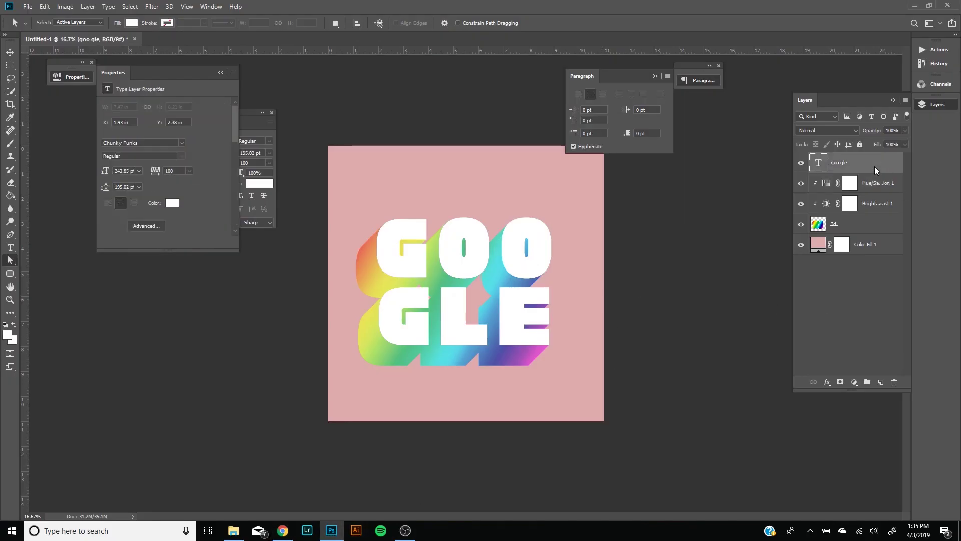
pyautogui.hotkey('ctrl', 'j')
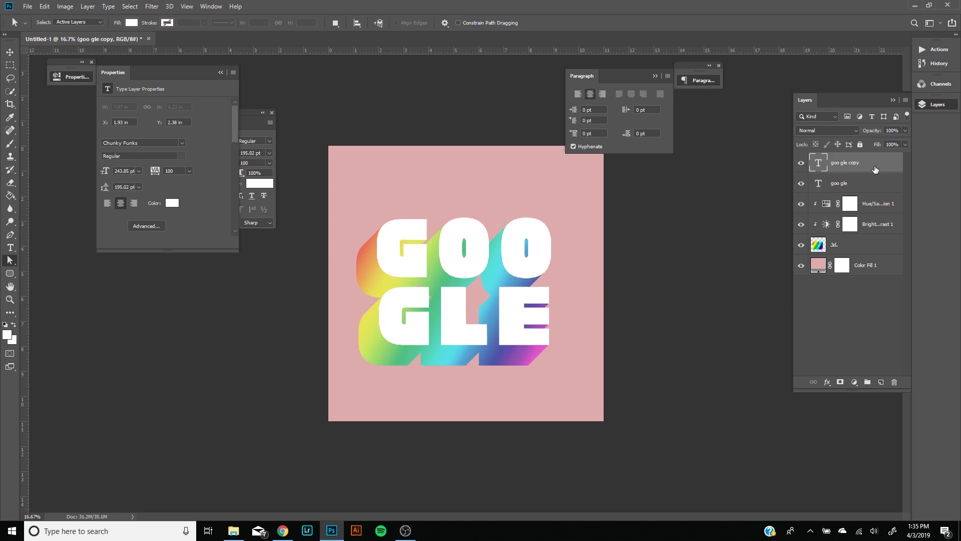
pyautogui.doubleClick(840, 165)
pyautogui.write('outline')
pyautogui.press('Return')
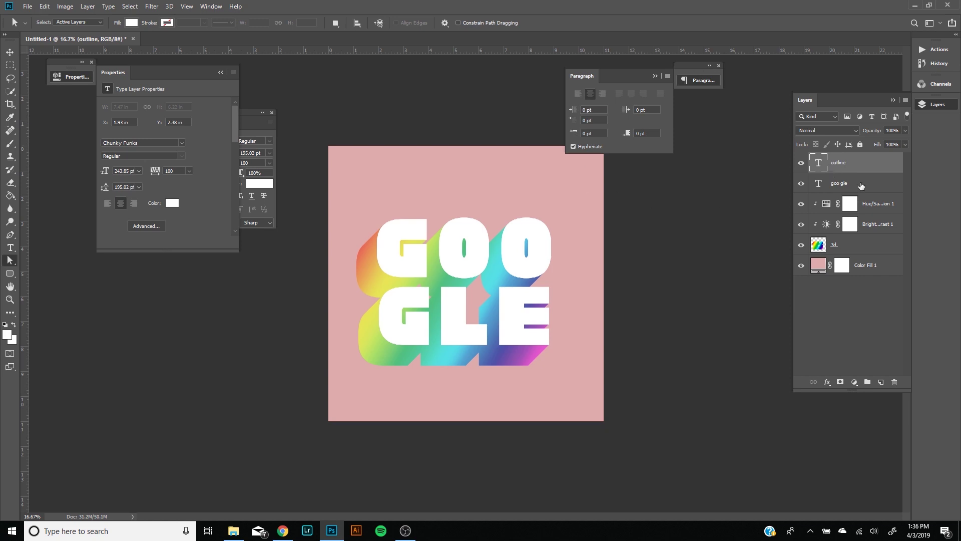
pyautogui.rightClick(882, 160)
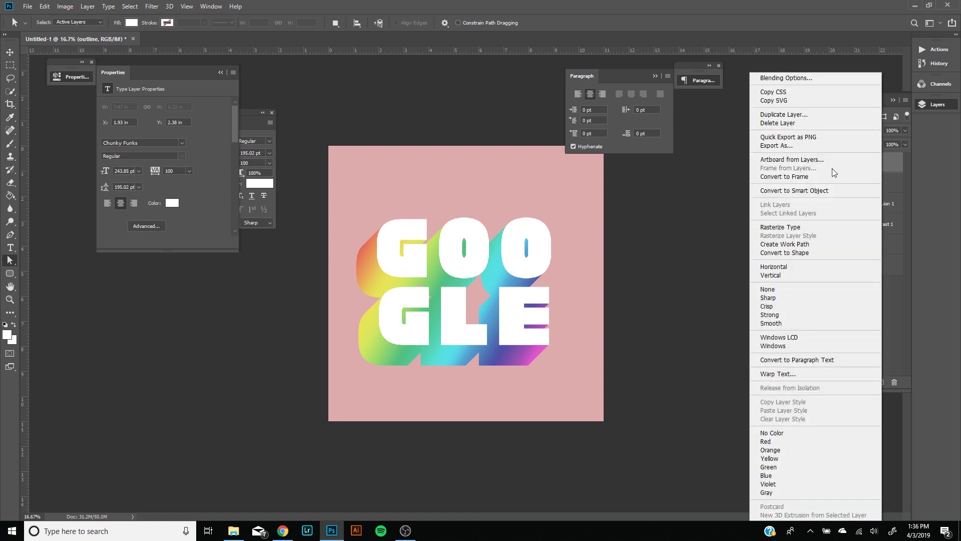
pyautogui.click(803, 253)
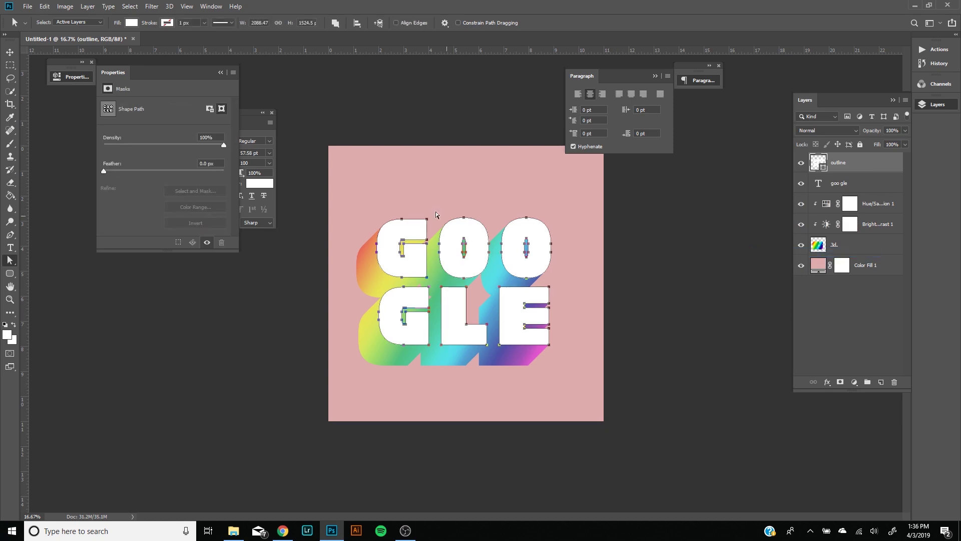
# Step: Select the Rectangle tool and set the outline shape's fill to No Color
pyautogui.click(11, 274)
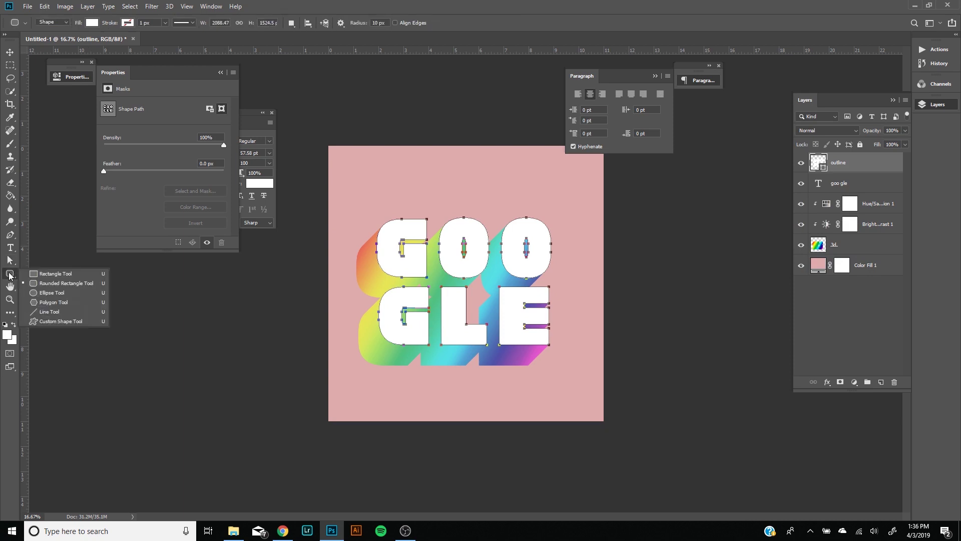
pyautogui.click(77, 308)
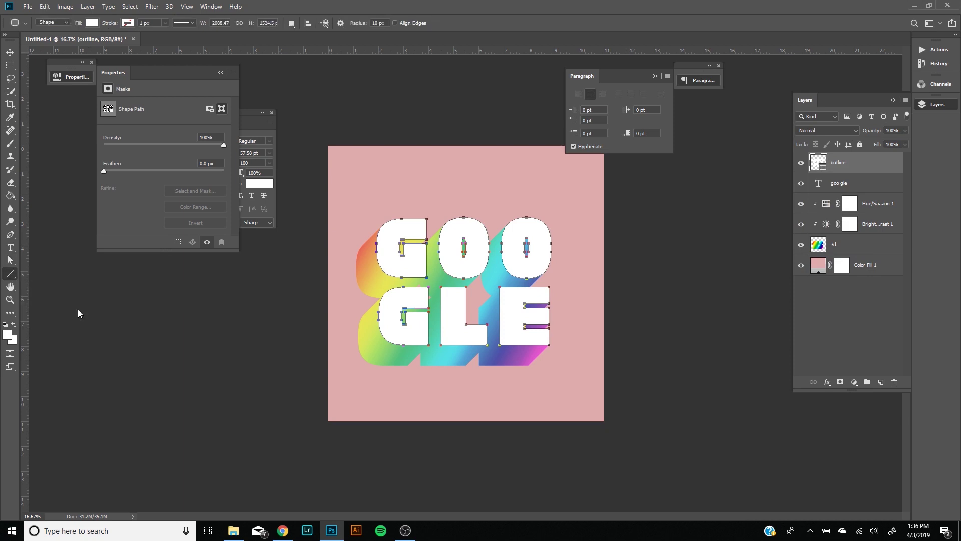
pyautogui.click(10, 274)
pyautogui.click(79, 283)
pyautogui.click(11, 275)
pyautogui.click(75, 278)
pyautogui.click(94, 24)
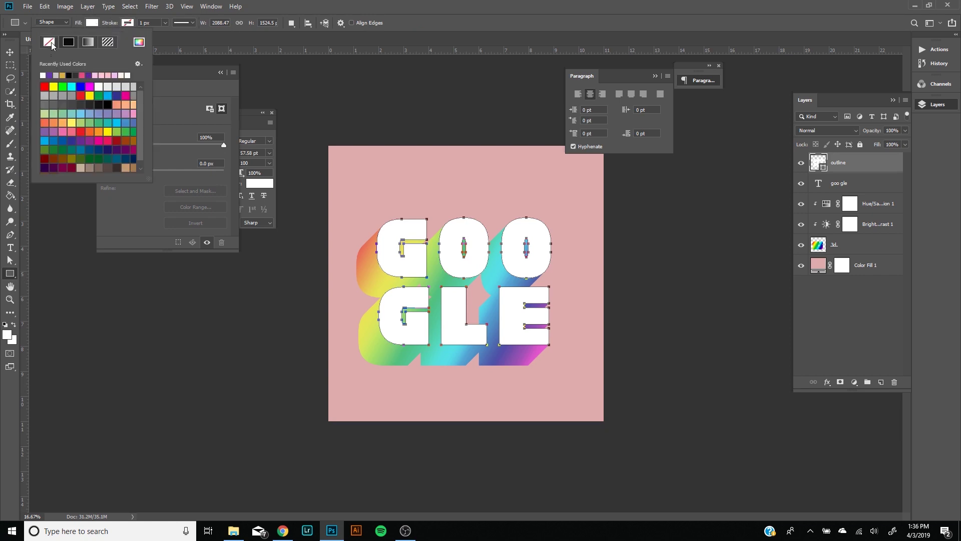
pyautogui.click(51, 43)
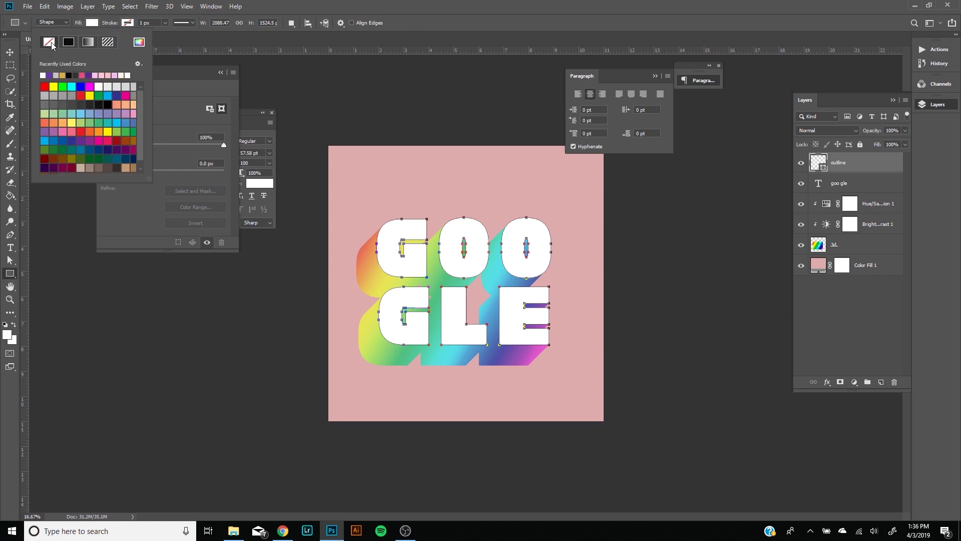
# Step: Set the outline's stroke colour to a purple swatch from Recently Used Colors
pyautogui.click(126, 22)
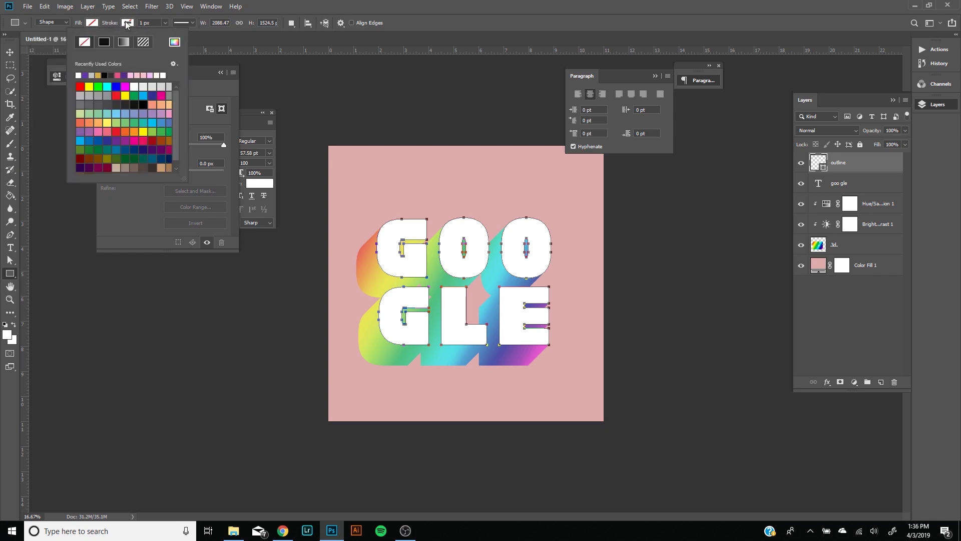
pyautogui.click(174, 43)
pyautogui.click(766, 167)
pyautogui.click(800, 154)
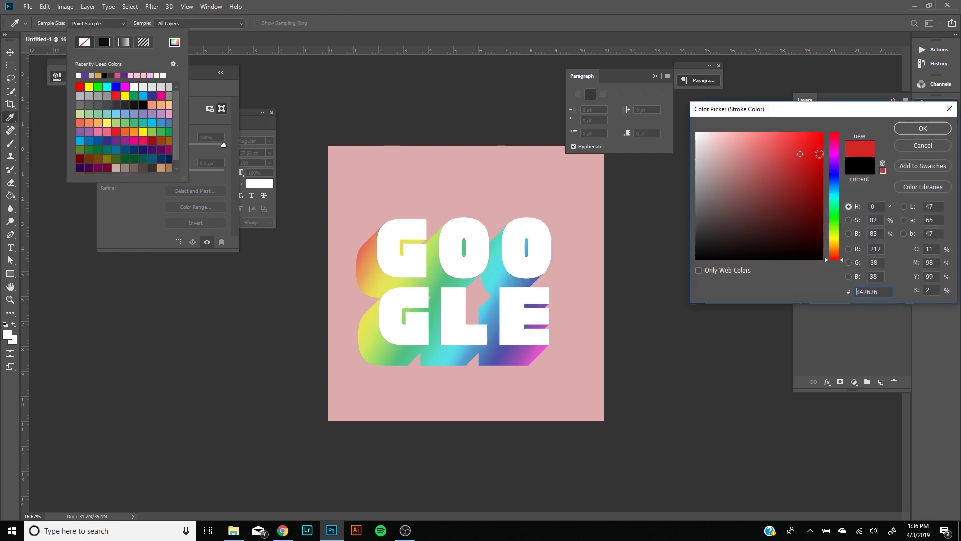
pyautogui.click(836, 192)
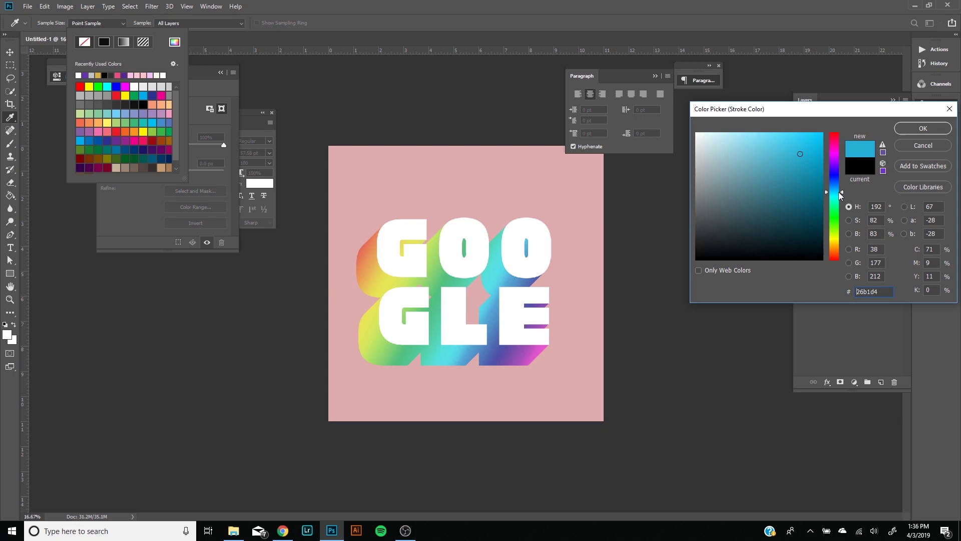
pyautogui.click(923, 146)
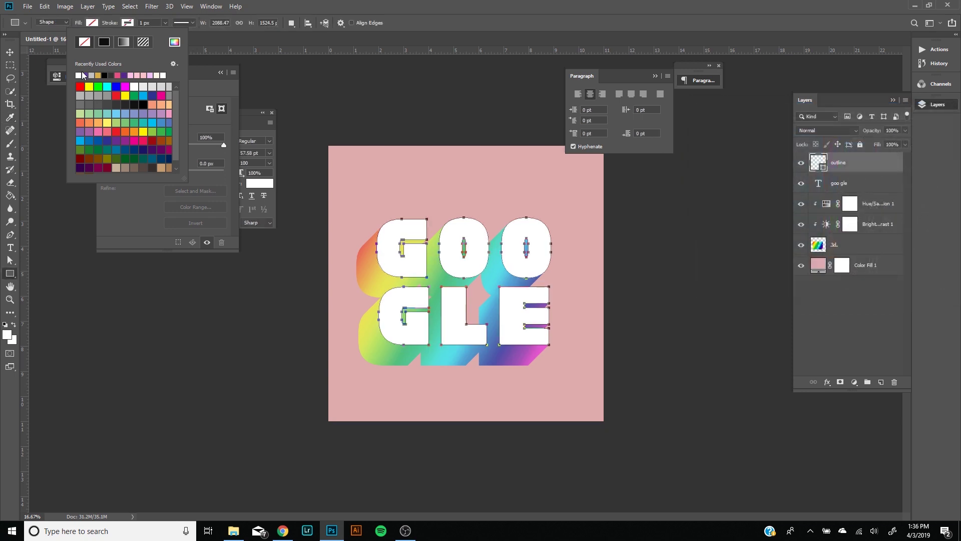
pyautogui.click(86, 79)
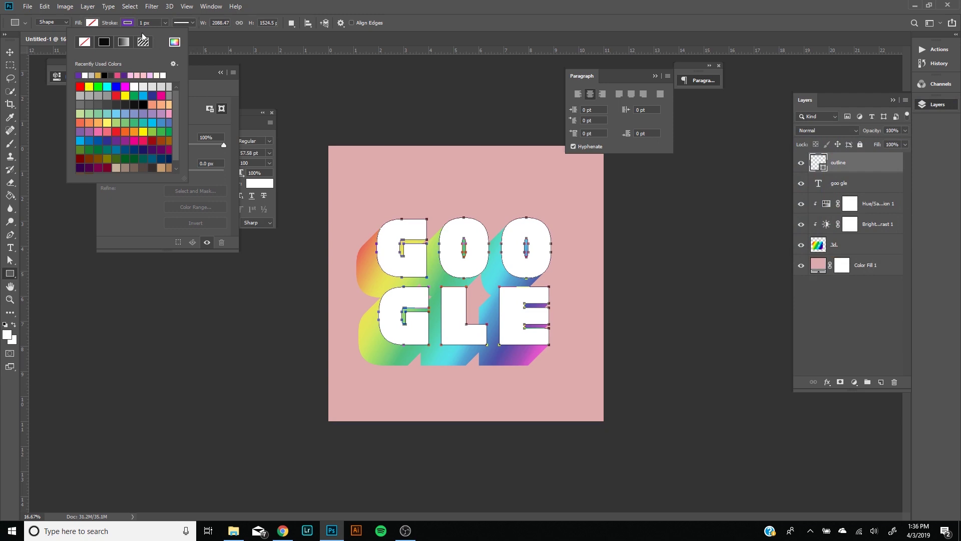
pyautogui.click(164, 28)
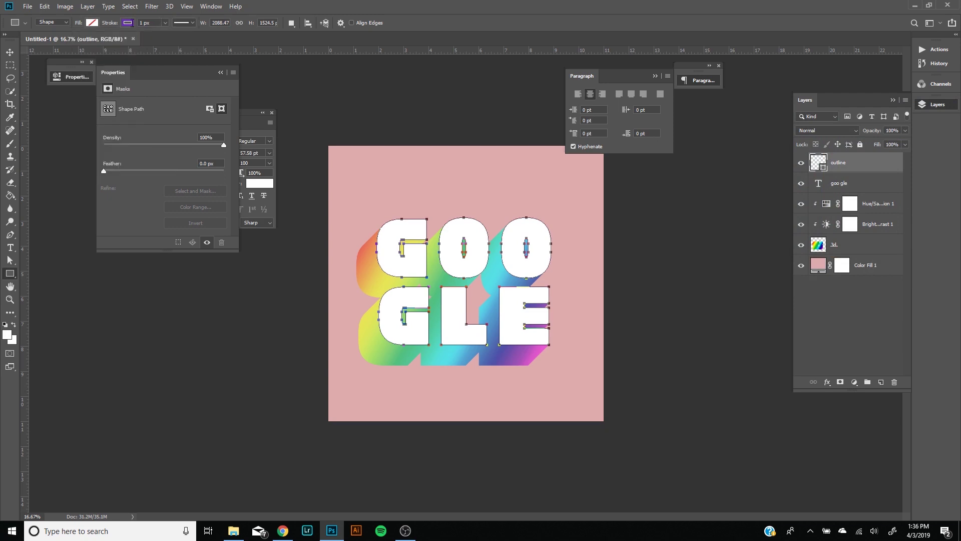
# Step: Set the outline stroke width to 20 px
pyautogui.click(145, 22)
pyautogui.write('20')
pyautogui.press('Return')
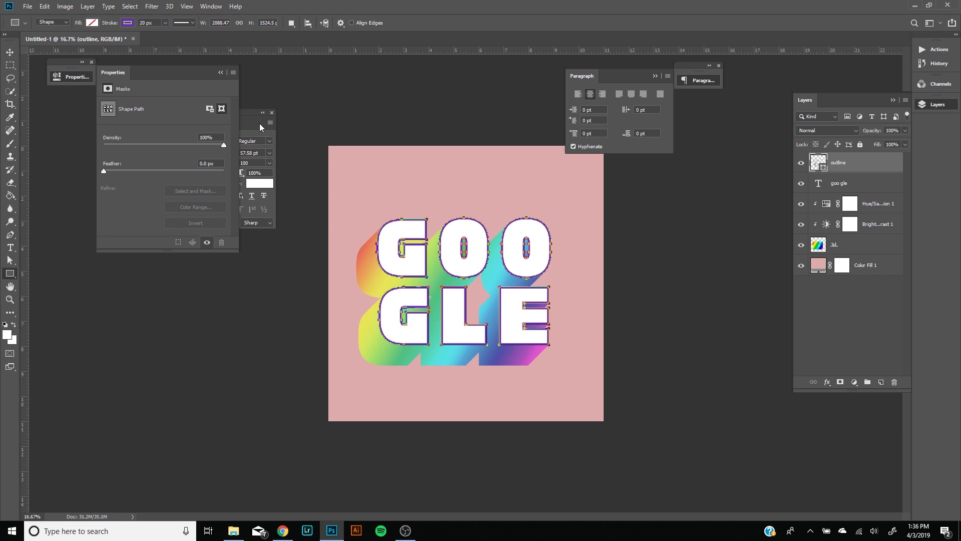
# Step: Make the stroke solid, aligned Outside, with Round caps, after trying dashed and dotted styles
pyautogui.click(193, 24)
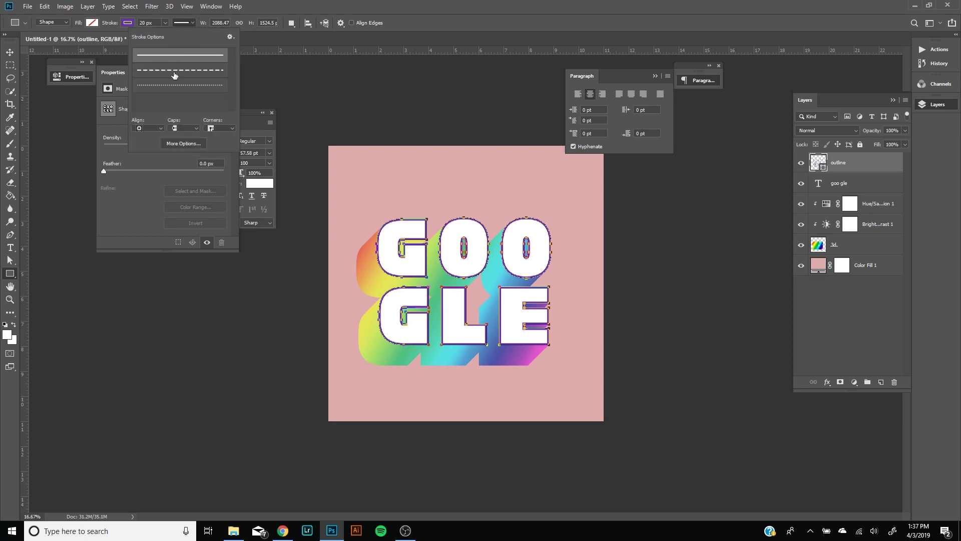
pyautogui.click(175, 71)
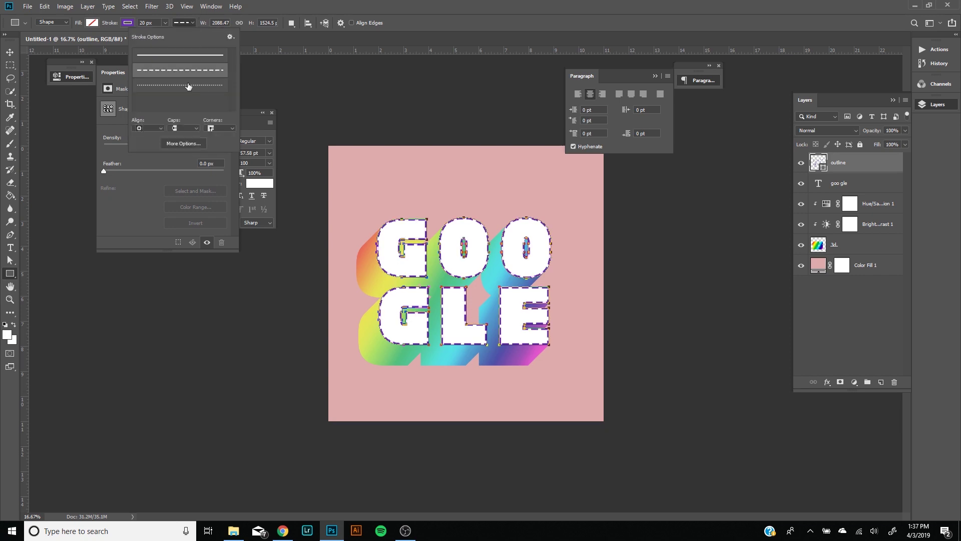
pyautogui.click(188, 85)
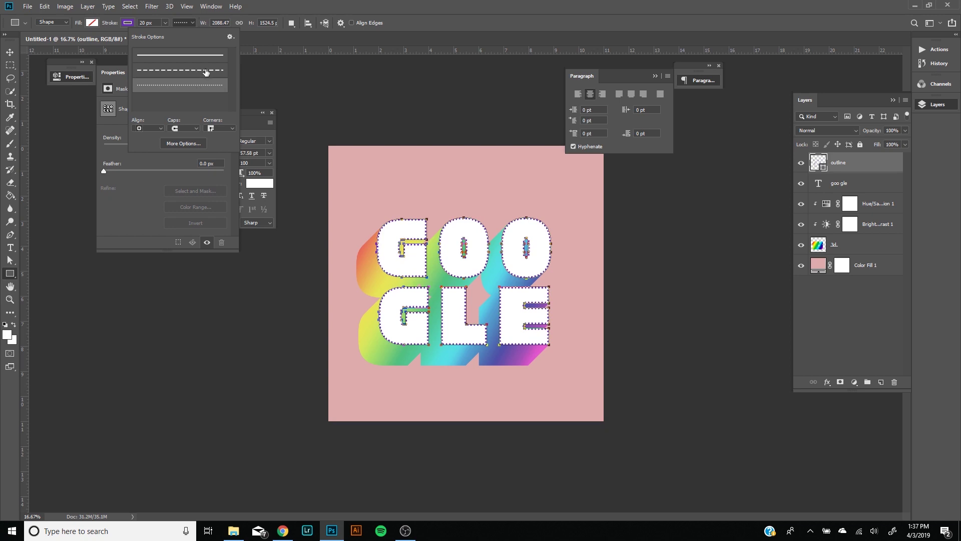
pyautogui.click(177, 52)
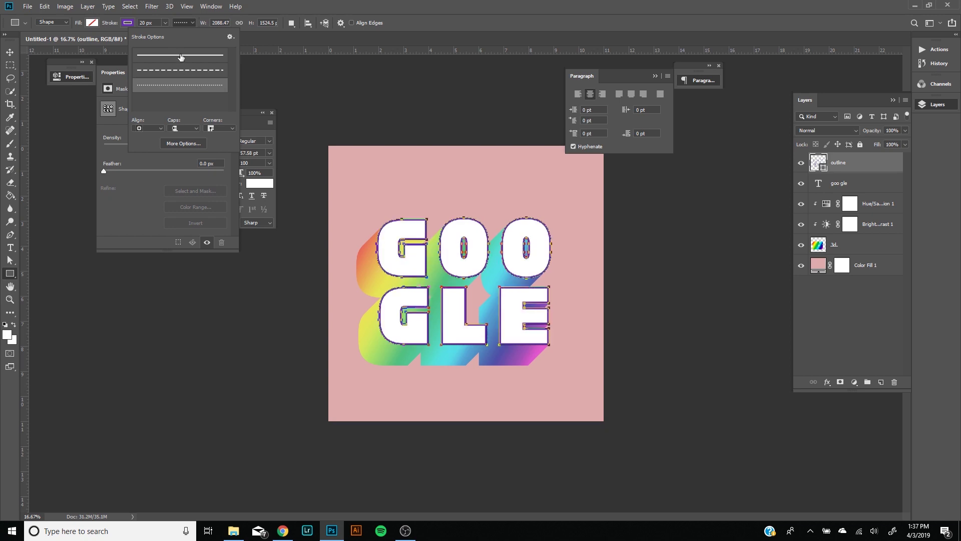
pyautogui.click(161, 128)
pyautogui.click(151, 151)
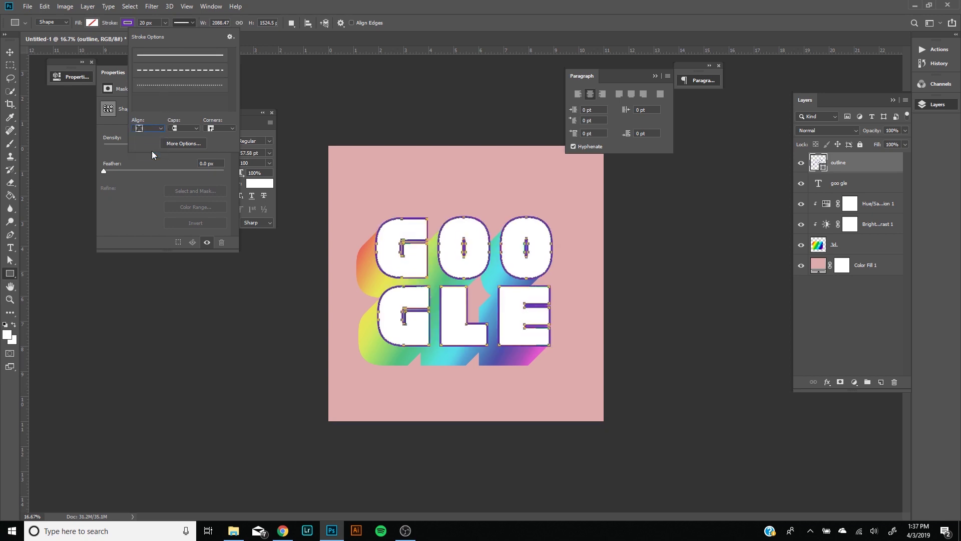
pyautogui.click(194, 130)
pyautogui.click(185, 141)
pyautogui.click(233, 129)
# Step: Nudge the outline layer up and right with Free Transform, then thicken its stroke to 30 px
pyautogui.click(869, 182)
pyautogui.click(861, 186)
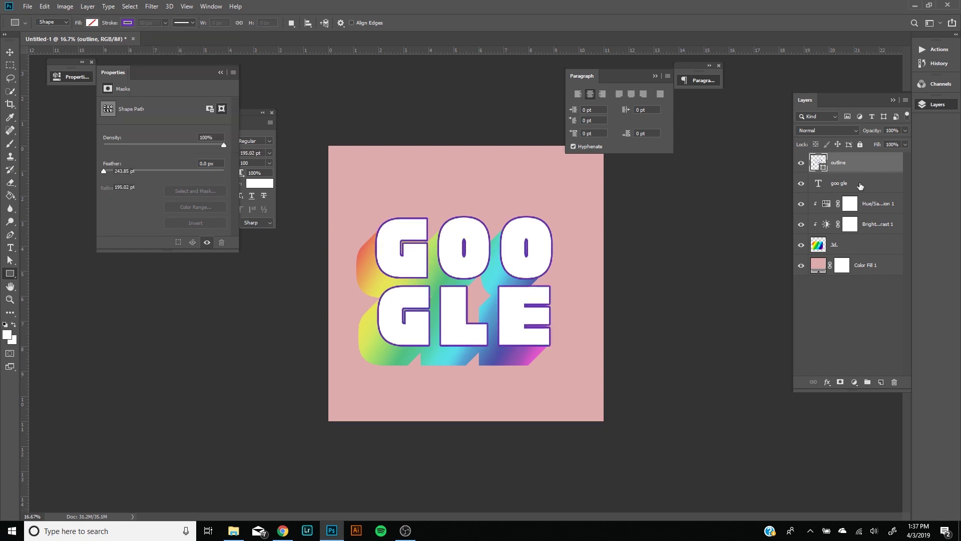
pyautogui.click(874, 209)
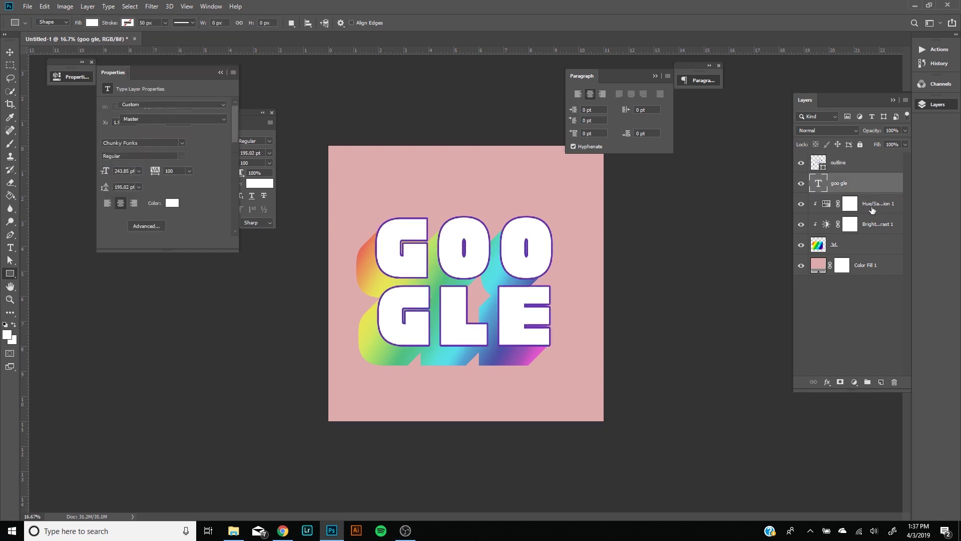
pyautogui.click(859, 169)
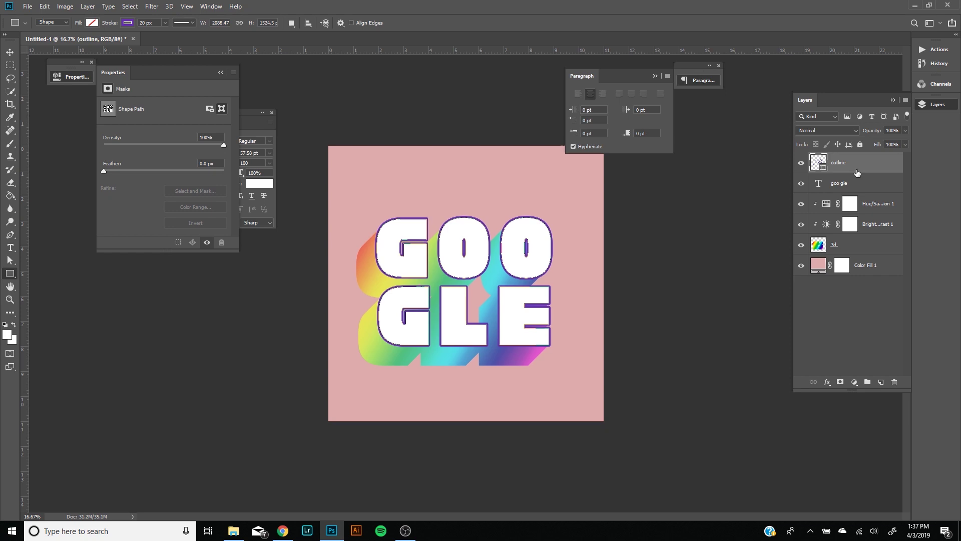
pyautogui.hotkey('ctrl', 't')
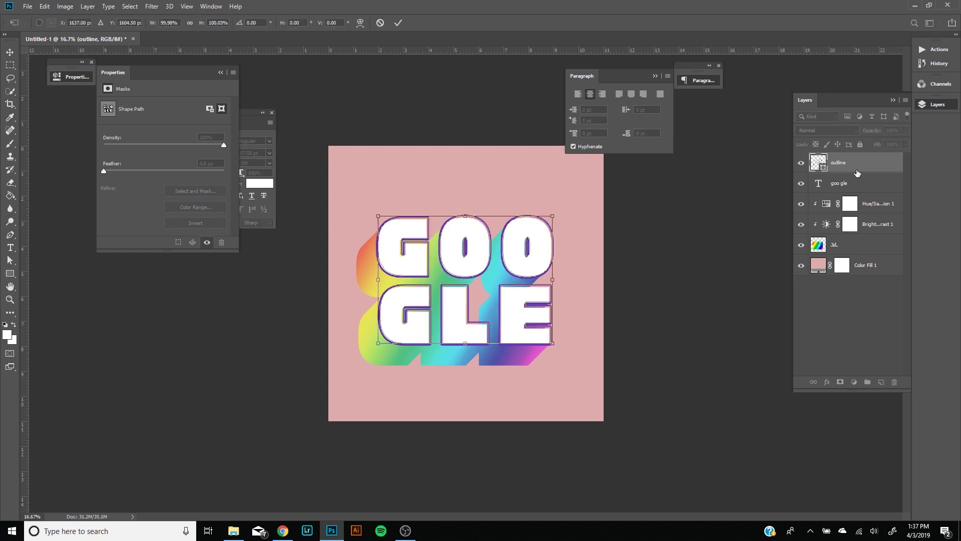
pyautogui.hotkey('shift', 'Right')
pyautogui.hotkey('shift', 'Right')
pyautogui.hotkey('shift', 'Right')
pyautogui.hotkey('shift', 'Up')
pyautogui.hotkey('shift', 'Up')
pyautogui.hotkey('shift', 'Up')
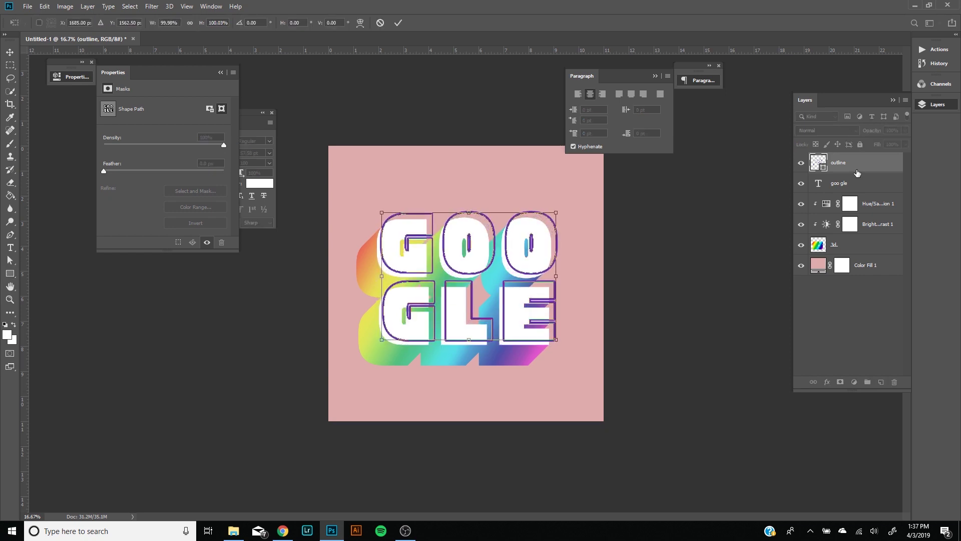
pyautogui.press('Right')
pyautogui.press('Up')
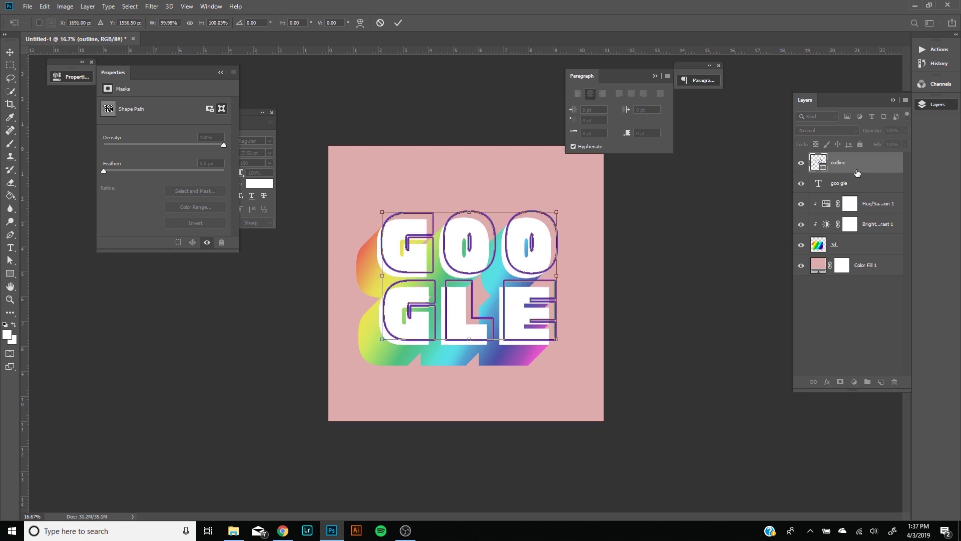
pyautogui.press('u')
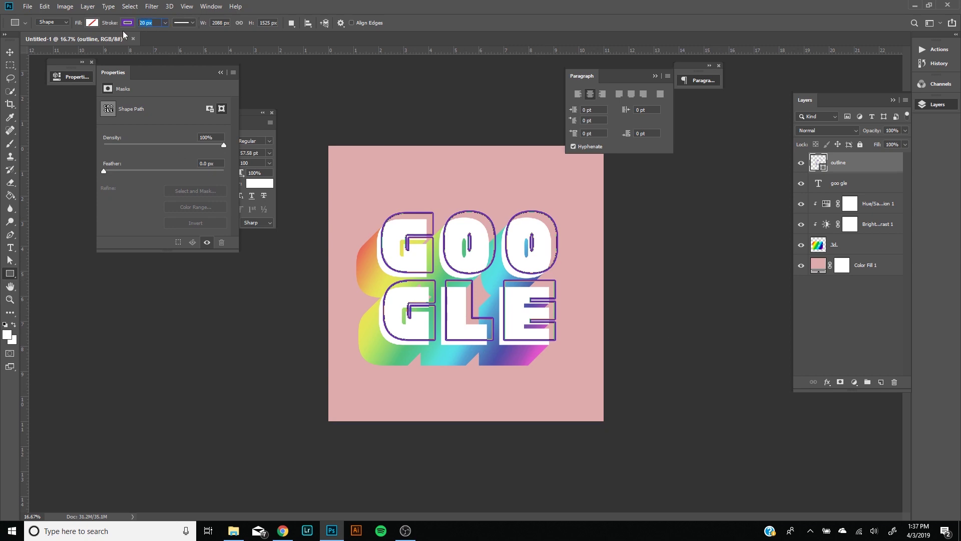
pyautogui.press('Up')
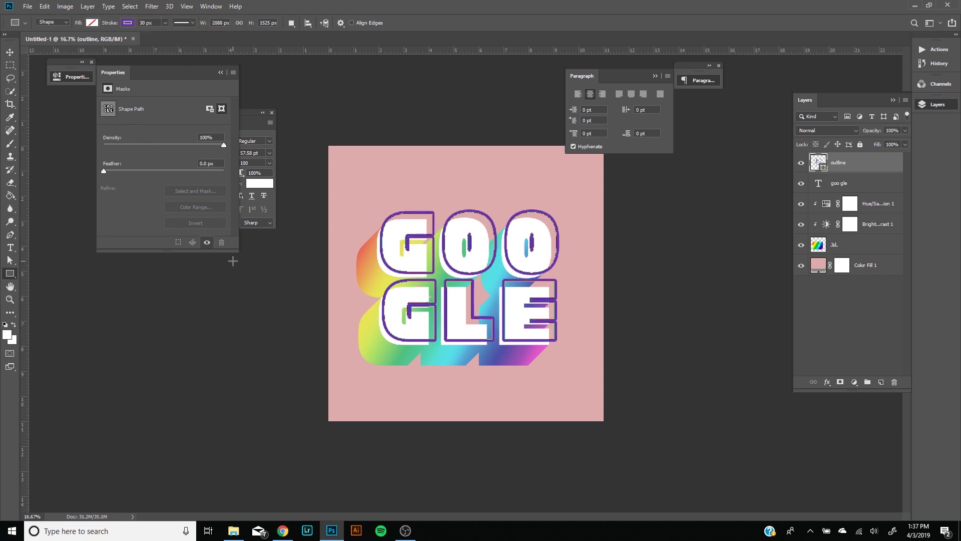
# Step: Rasterize the outline and apply Filter > Distort > Wave with Wavelength Max at 610
pyautogui.click(150, 7)
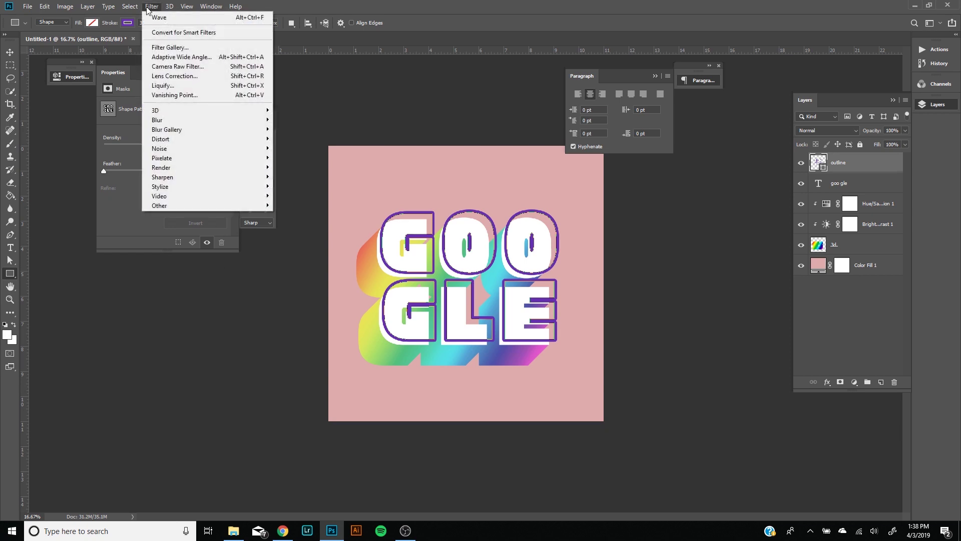
pyautogui.moveTo(208, 141)
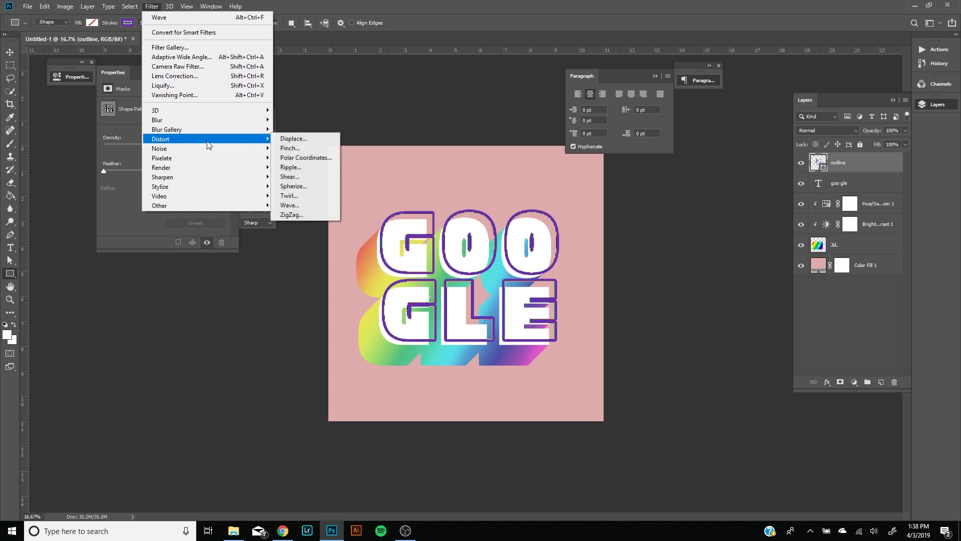
pyautogui.click(314, 205)
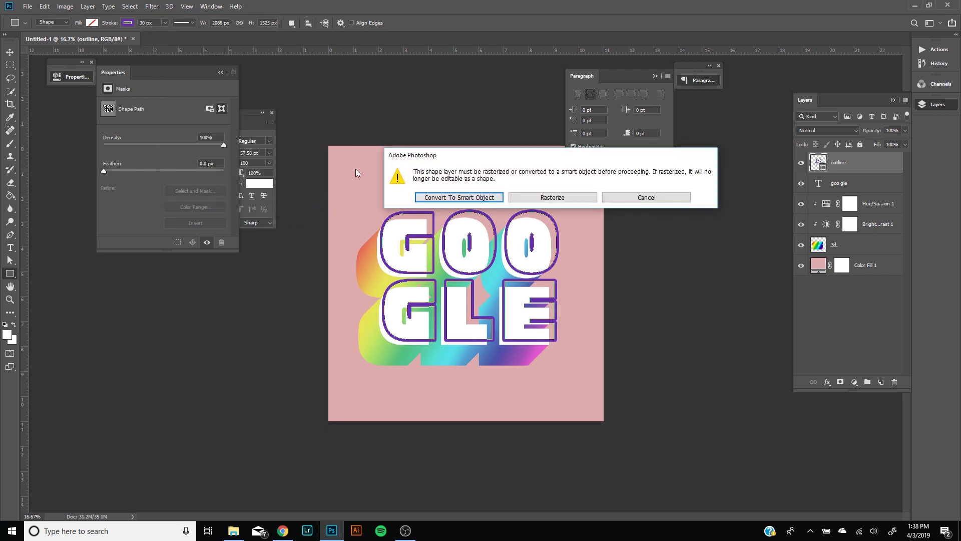
pyautogui.click(575, 200)
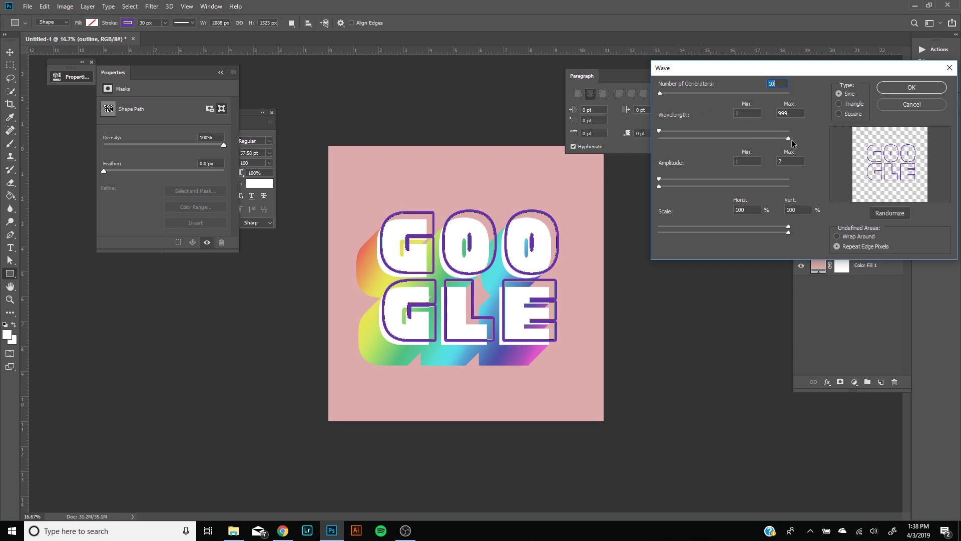
pyautogui.moveTo(716, 139); pyautogui.dragTo(796, 139)
pyautogui.click(885, 90)
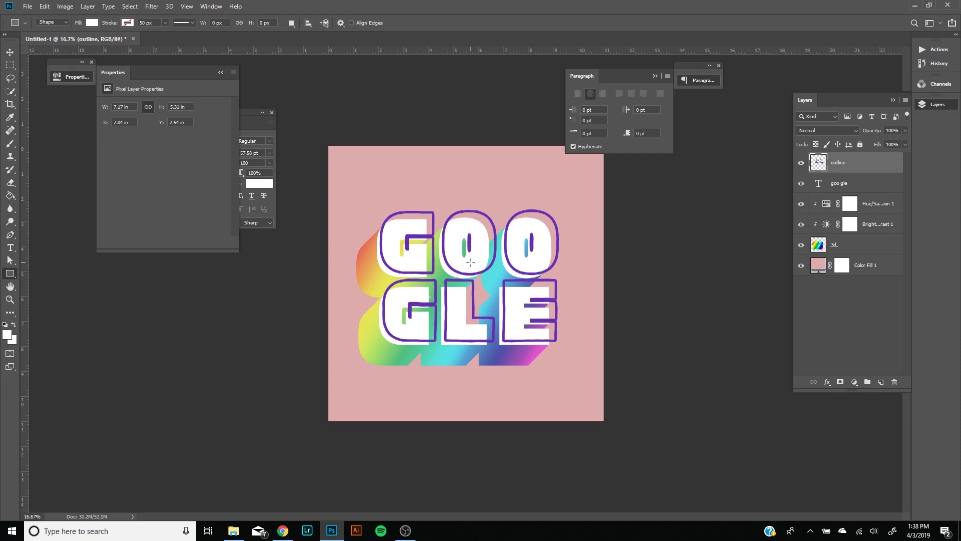
# Step: Undo the previous wave distortion and set the outline's stroke width to 20 px
pyautogui.hotkey('ctrl', 'z')
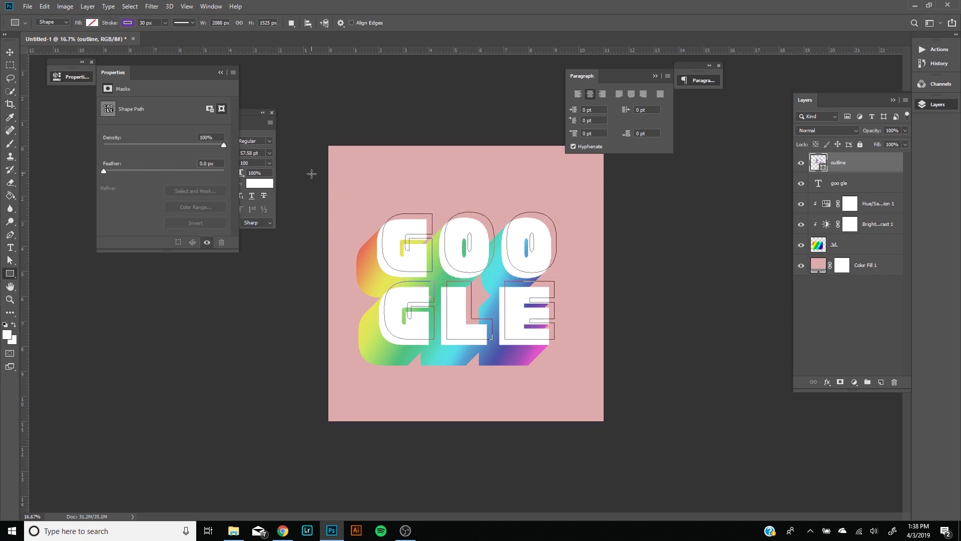
pyautogui.click(154, 22)
pyautogui.write('20')
pyautogui.press('Return')
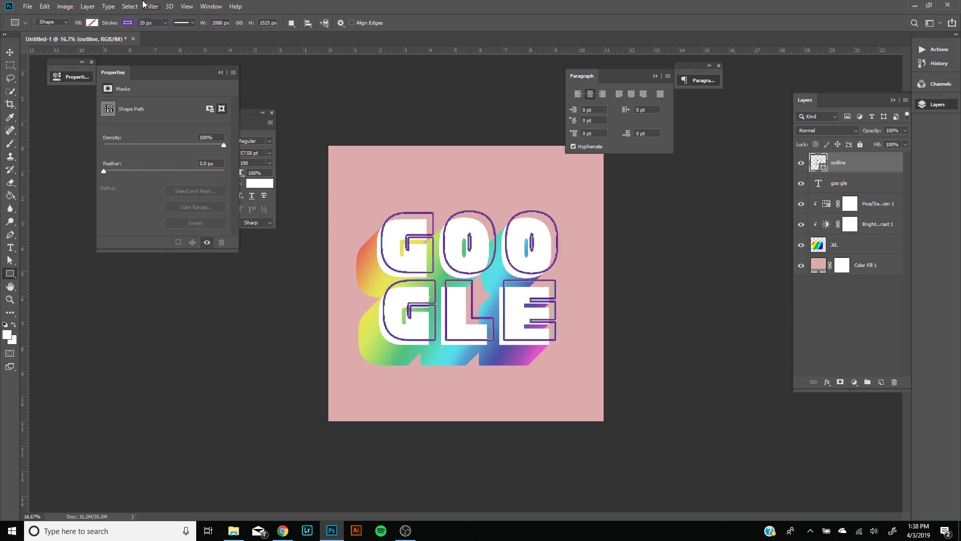
# Step: Rasterize the outline and reapply the Wave filter with 25 generators
pyautogui.click(149, 6)
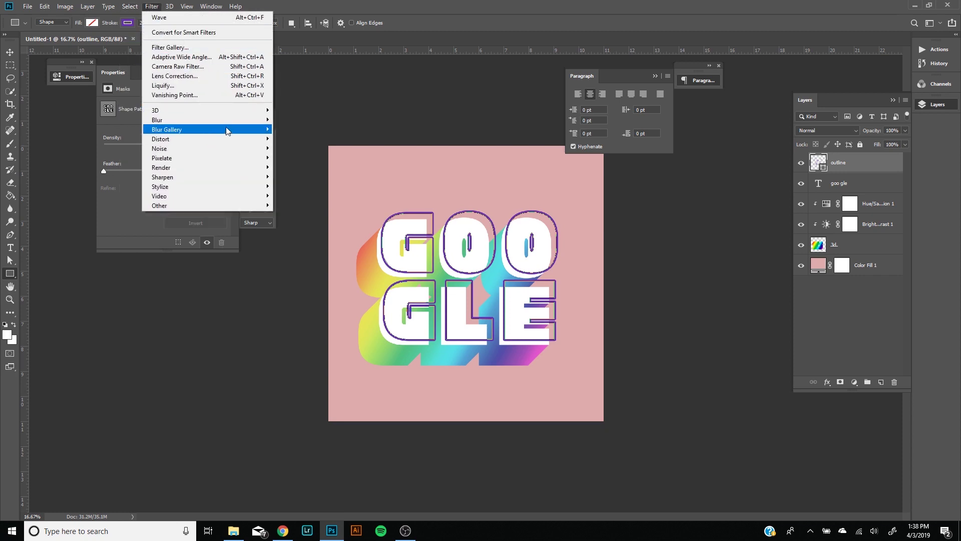
pyautogui.moveTo(248, 139)
pyautogui.click(303, 205)
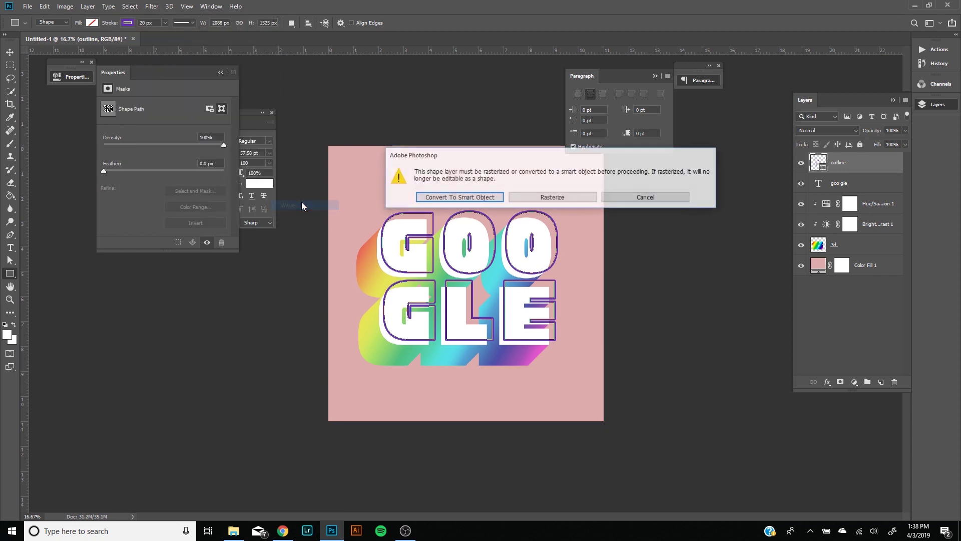
pyautogui.click(553, 197)
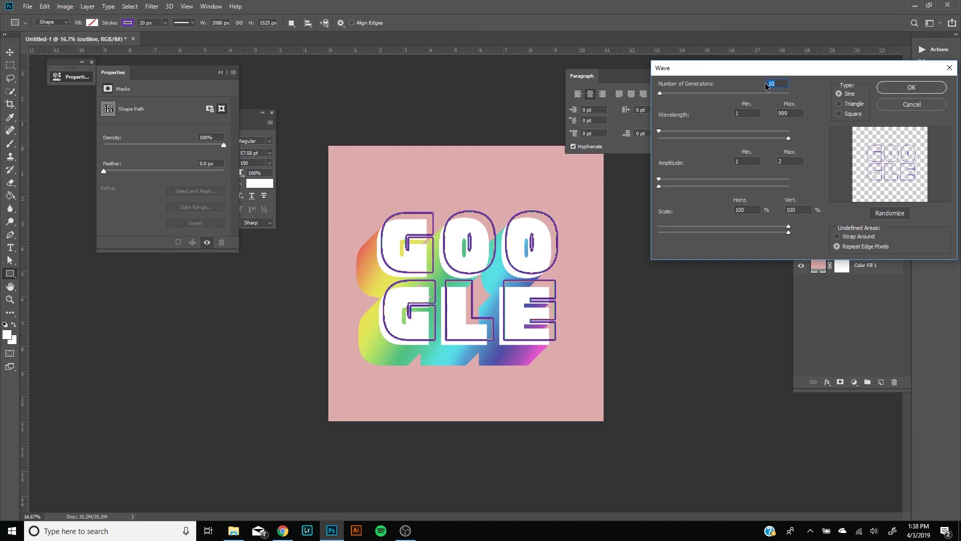
pyautogui.write('25')
pyautogui.press('Return')
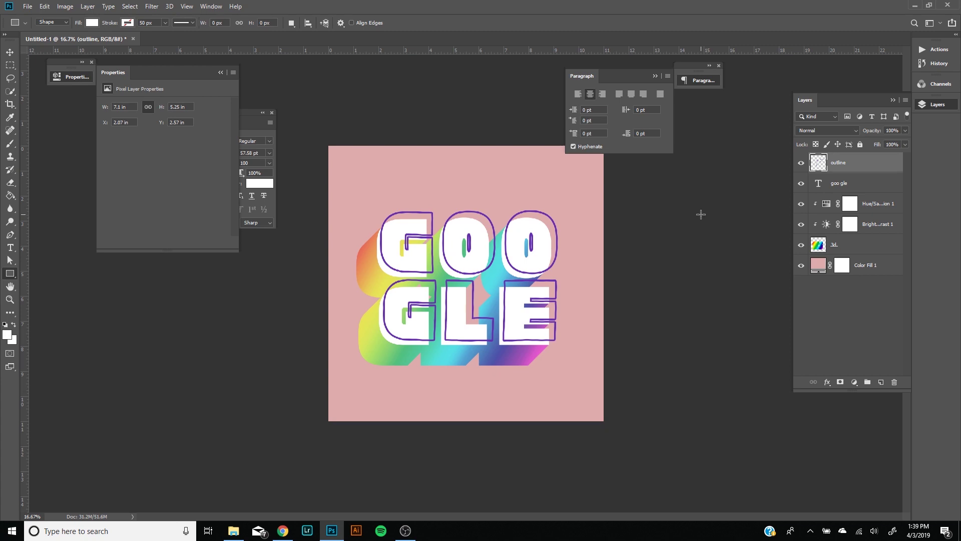
# Step: Select the pink Color Fill 1 background layer in the Layers panel
pyautogui.click(879, 265)
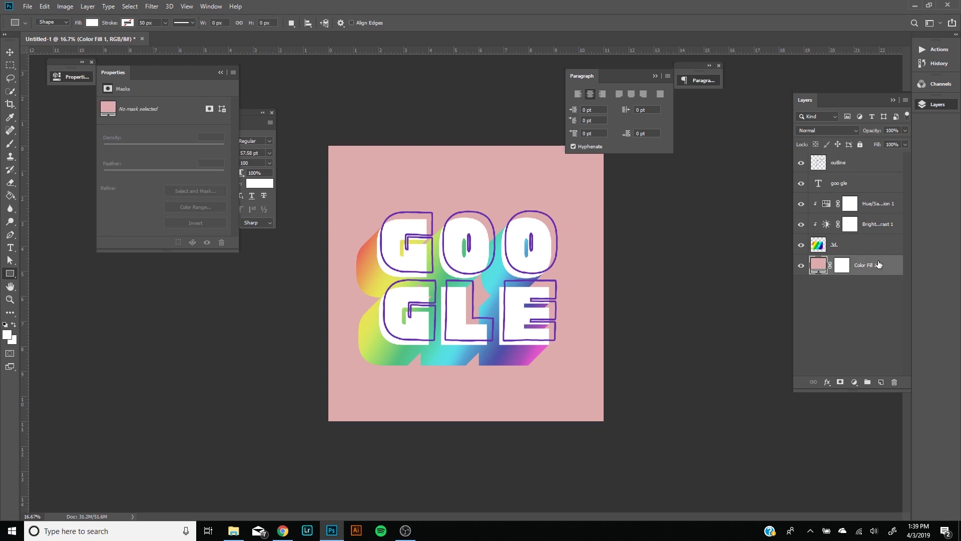